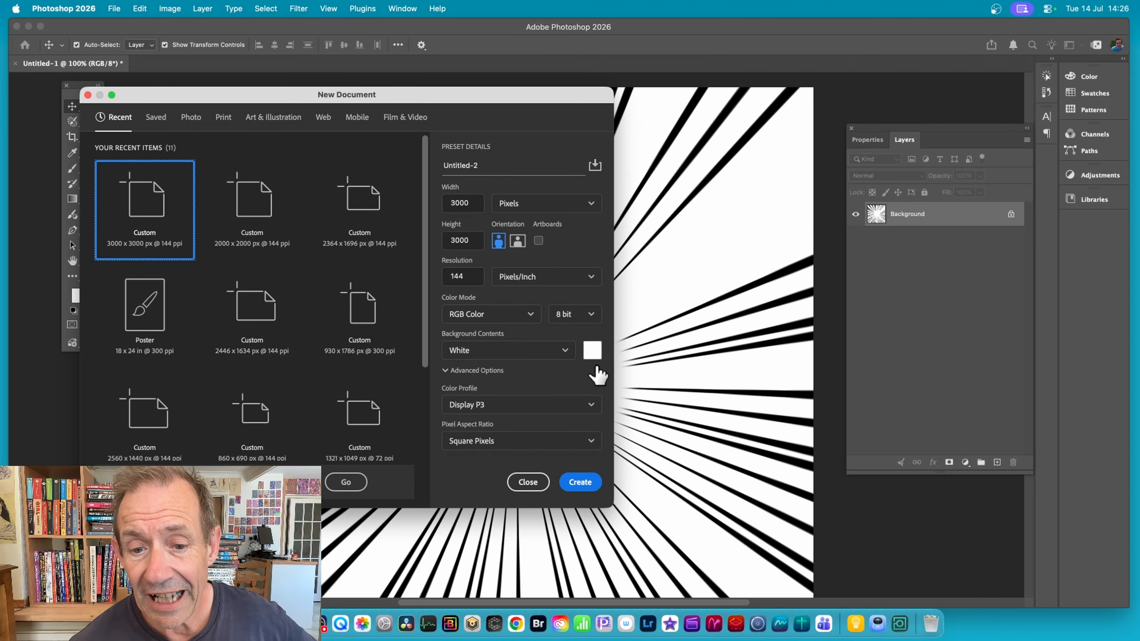
Create a white 3000 × 3000 px document at 144 ppi and draw a narrow black triangle about 106 × 2987 px near the canvas's left edge
click(580, 482)
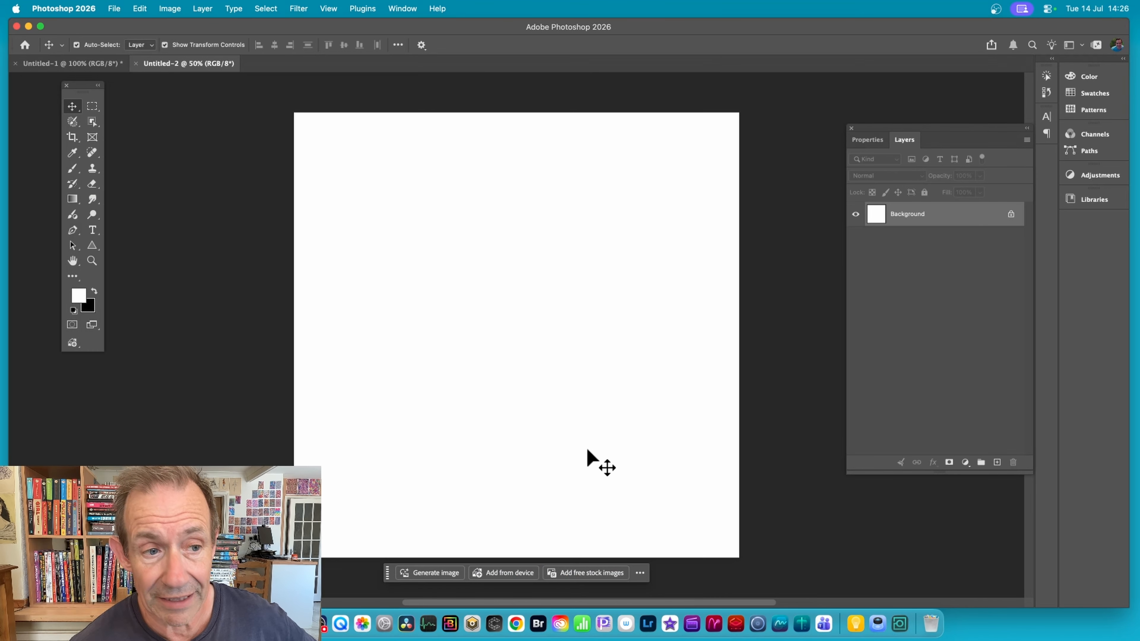
click(92, 246)
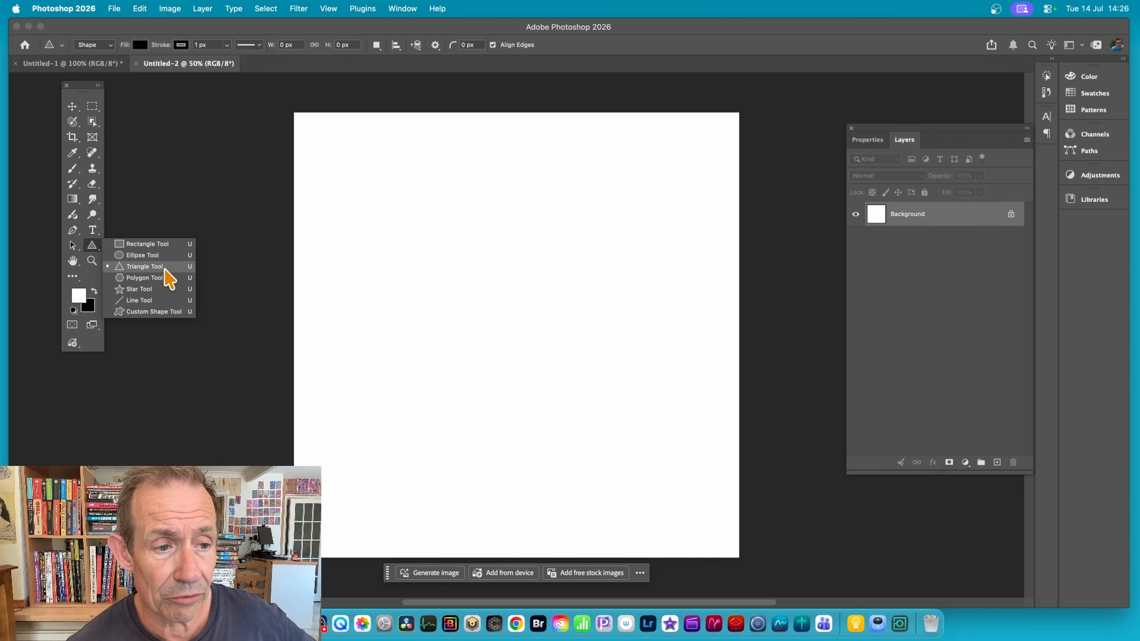
click(171, 268)
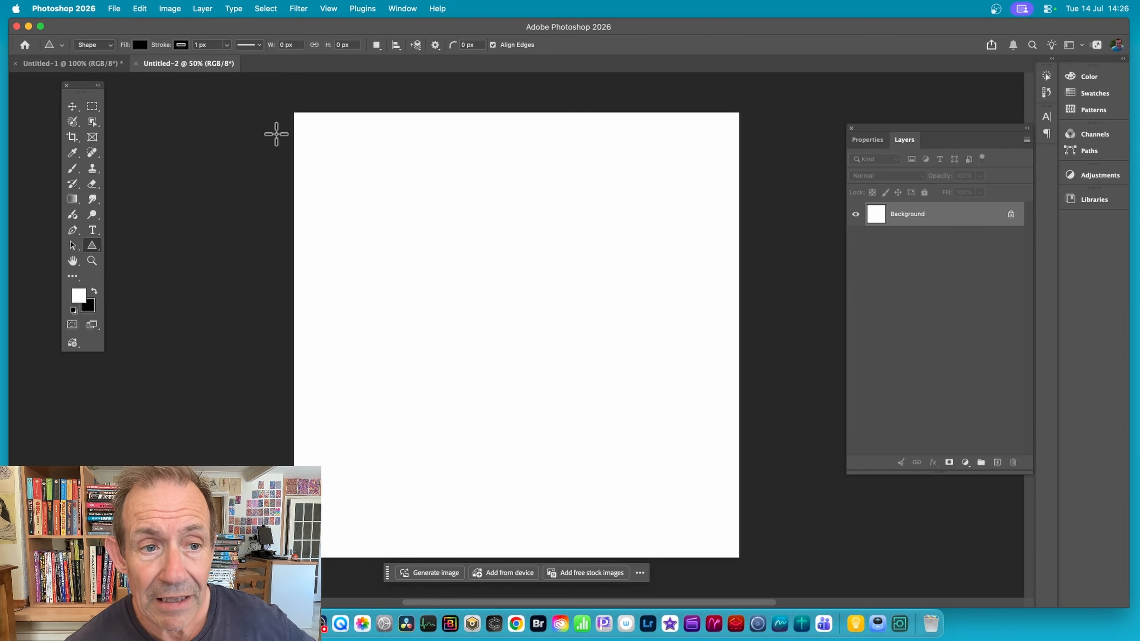
drag(312, 130, 327, 572)
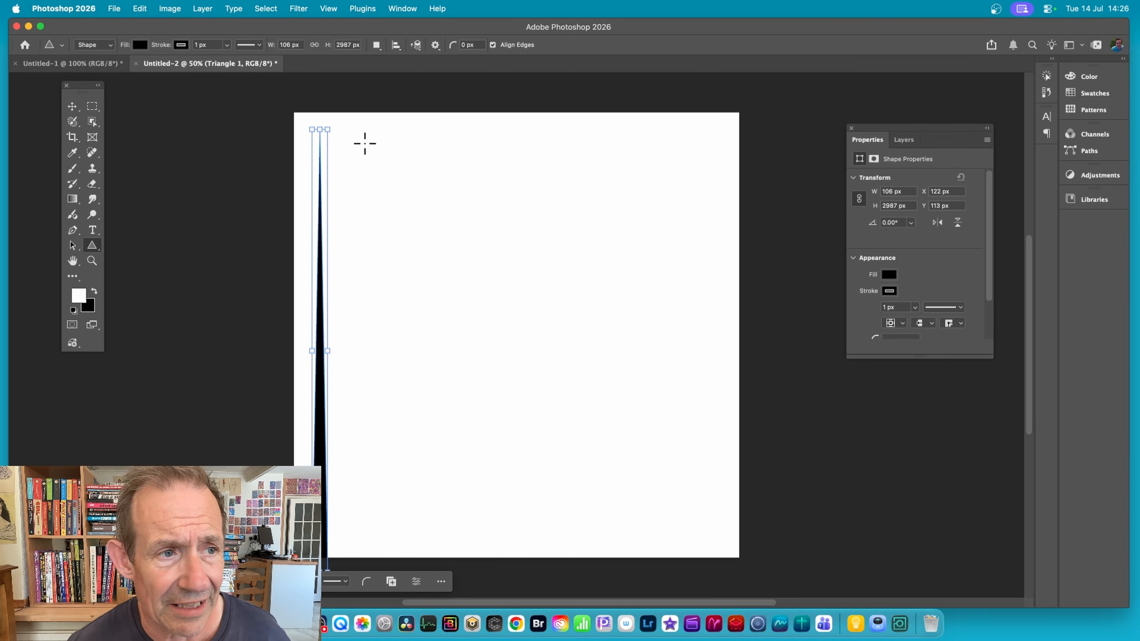
Place six copies of the triangle beside it at staggered heights, scaling the fourth up to about 210.51% before copying it for the last two
click(72, 106)
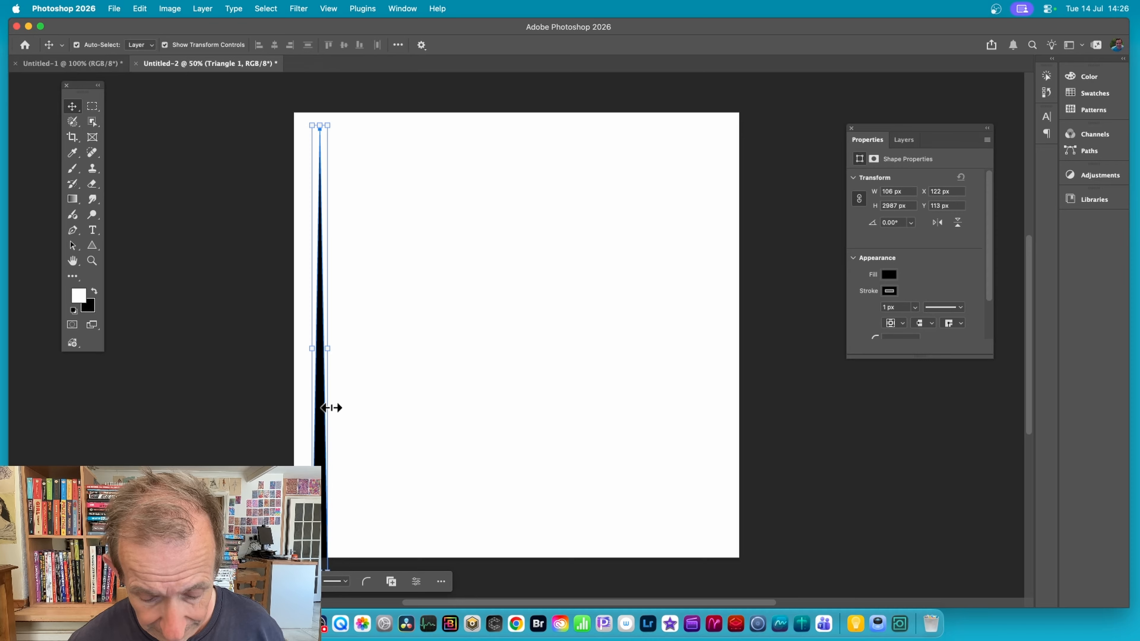
drag(322, 409, 333, 507)
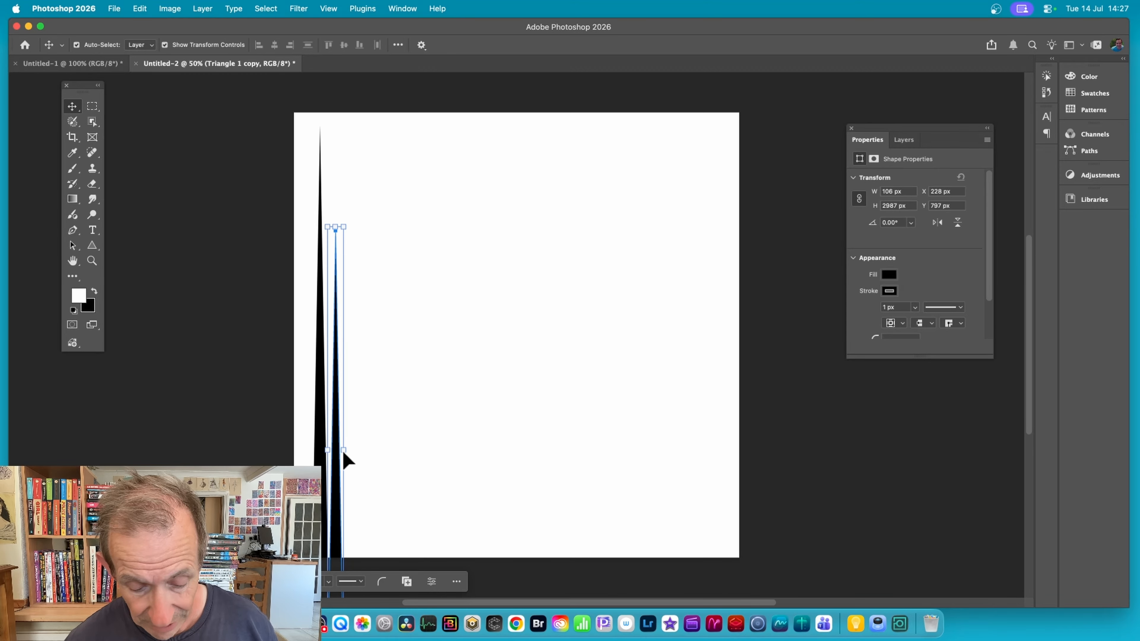
drag(342, 402, 405, 465)
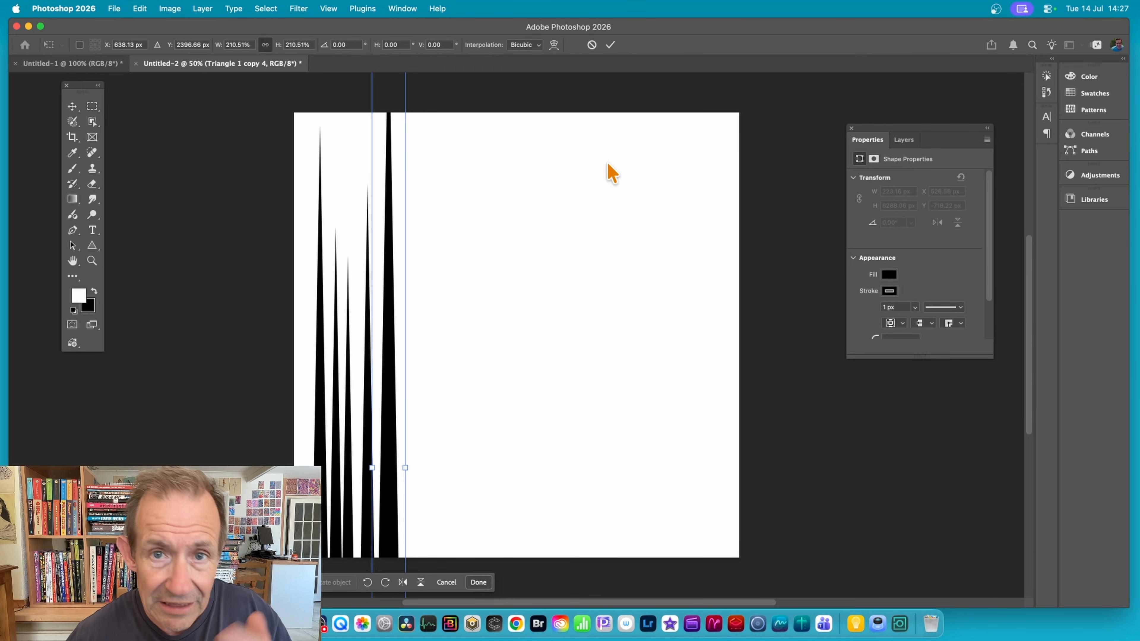
click(610, 45)
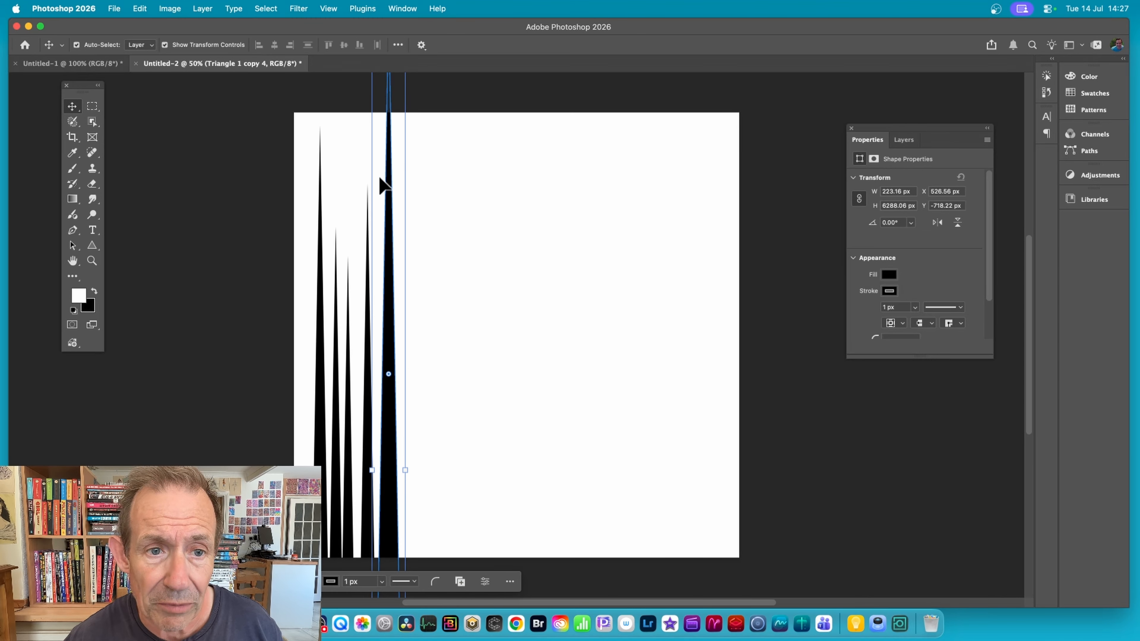
drag(389, 183, 394, 314)
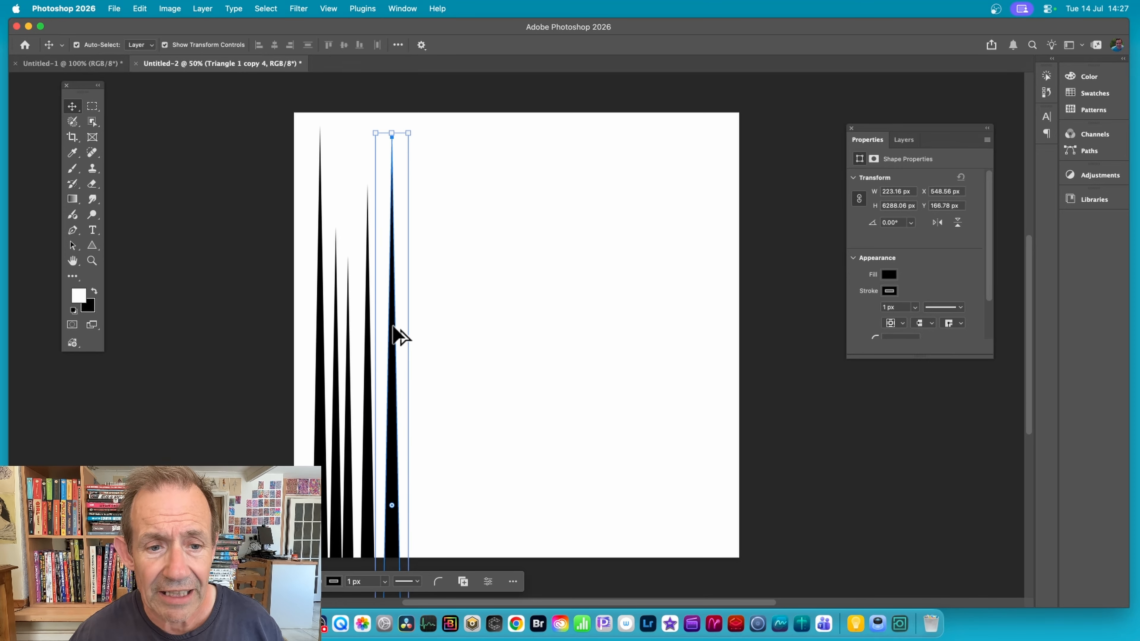
drag(393, 326, 426, 432)
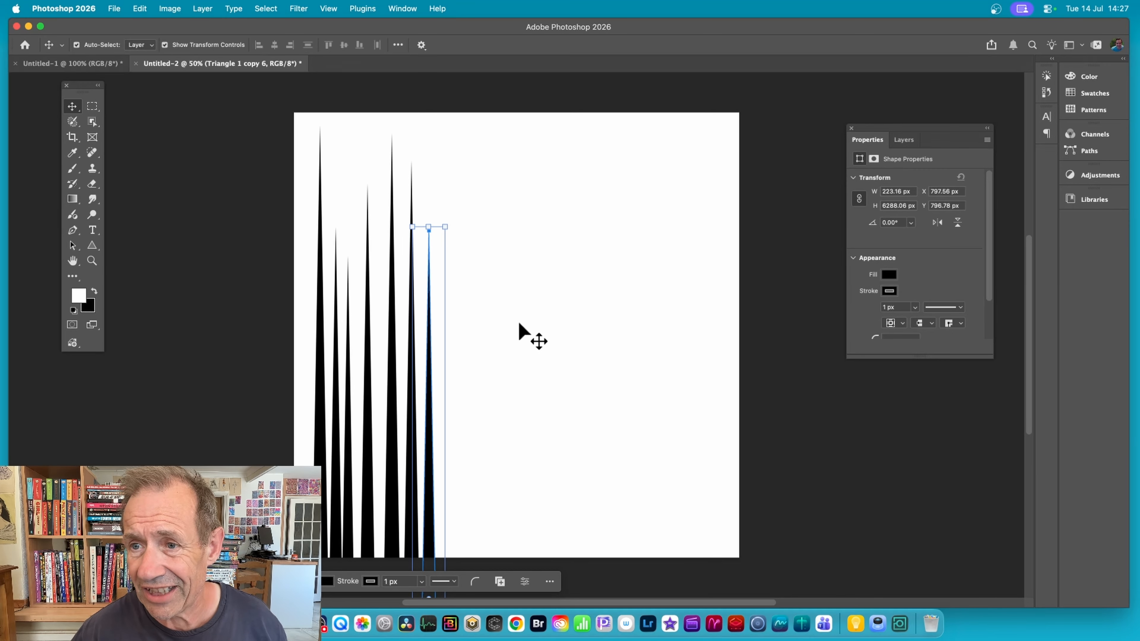
Select all seven triangle layers and place two offset copies of the whole set across the rest of the canvas
click(908, 140)
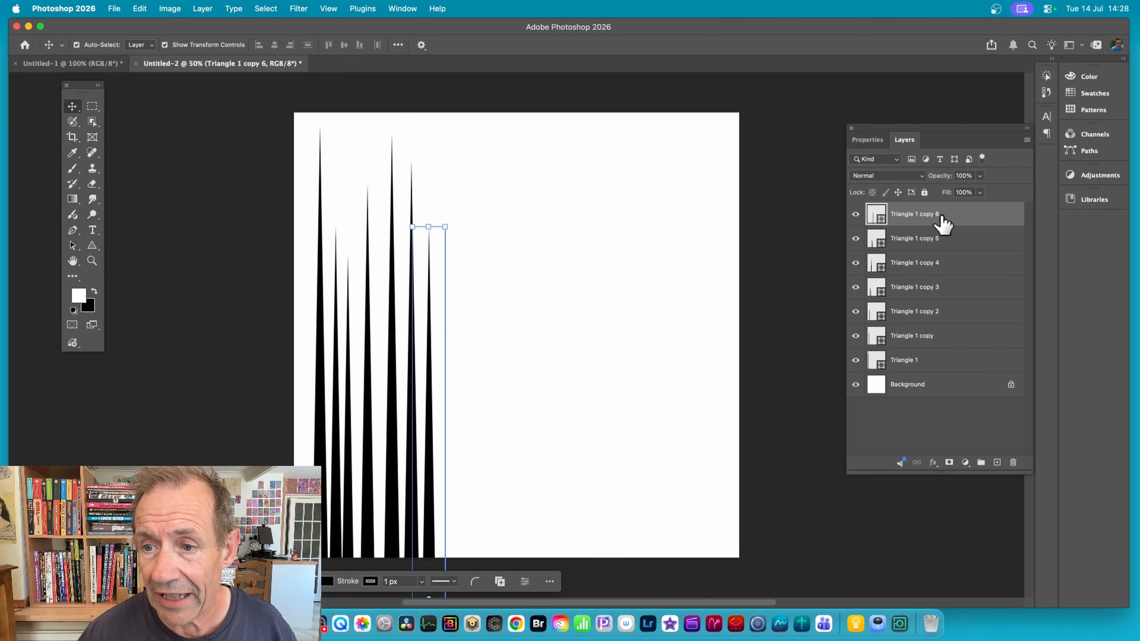
shift+click(920, 359)
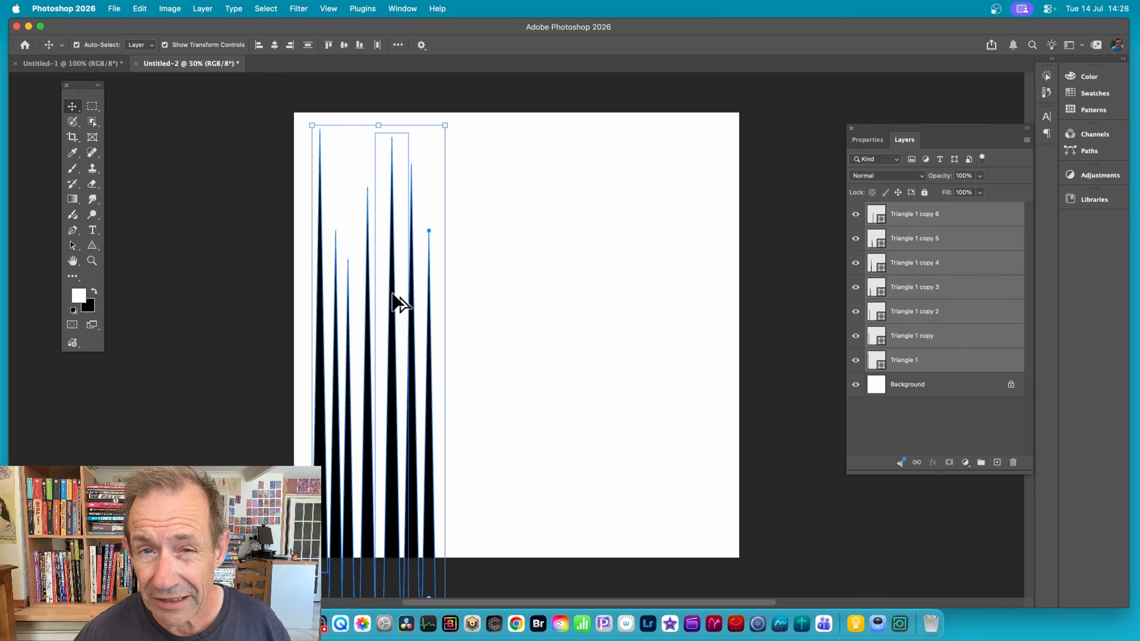
drag(407, 304, 646, 335)
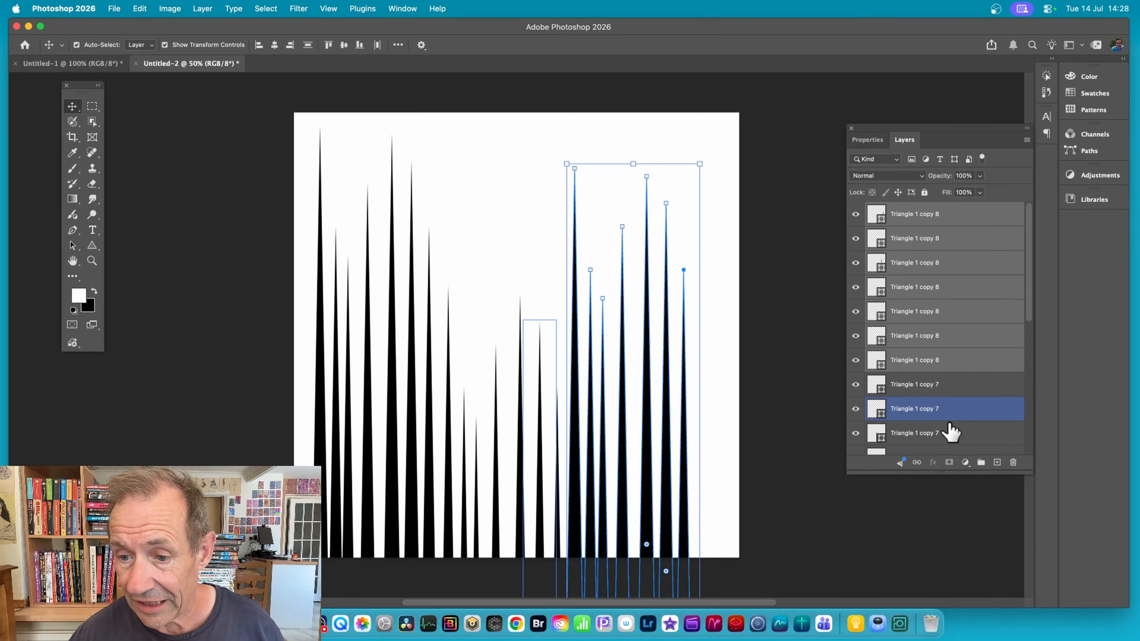
Select the triangles in the right half of the canvas and place an overlapping copy of them reaching the right edge
shift+click(942, 408)
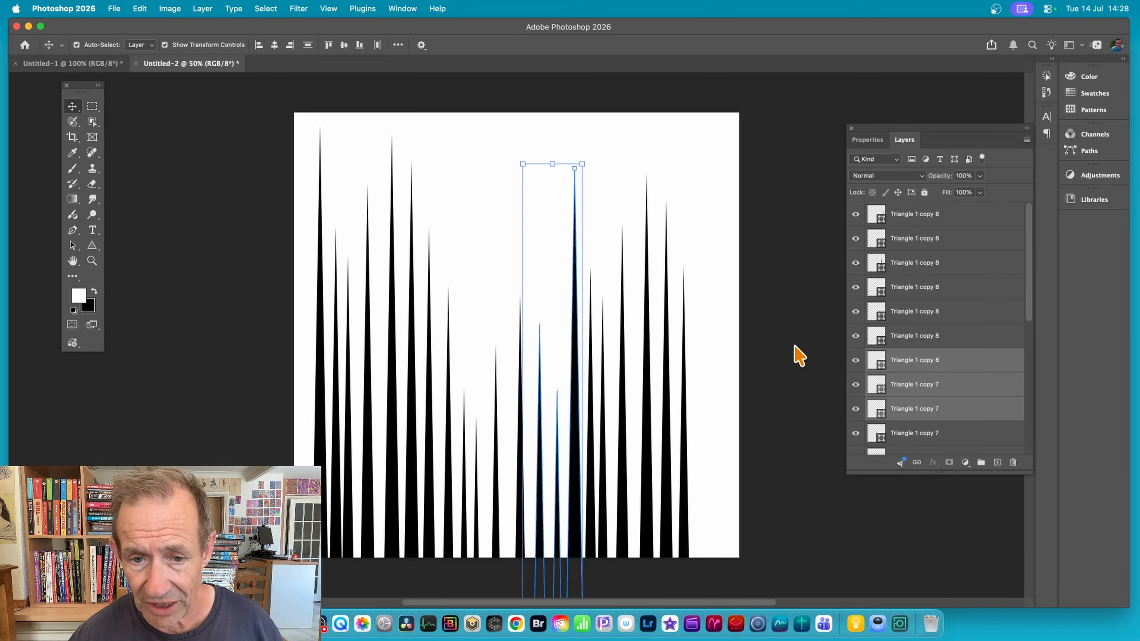
drag(485, 115, 781, 564)
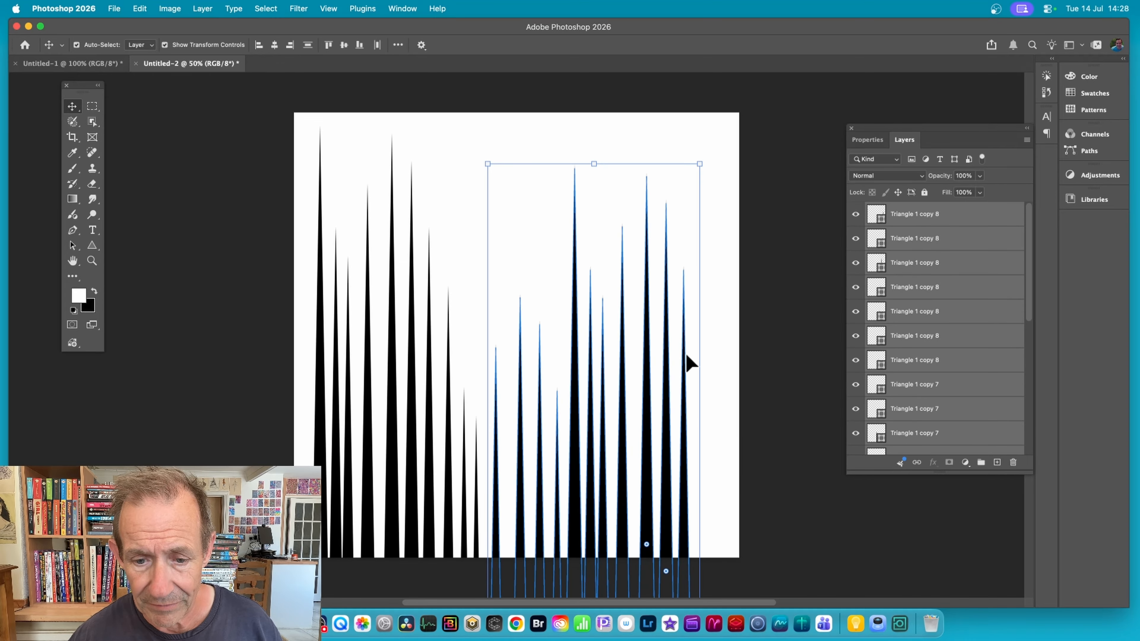
drag(691, 410, 737, 420)
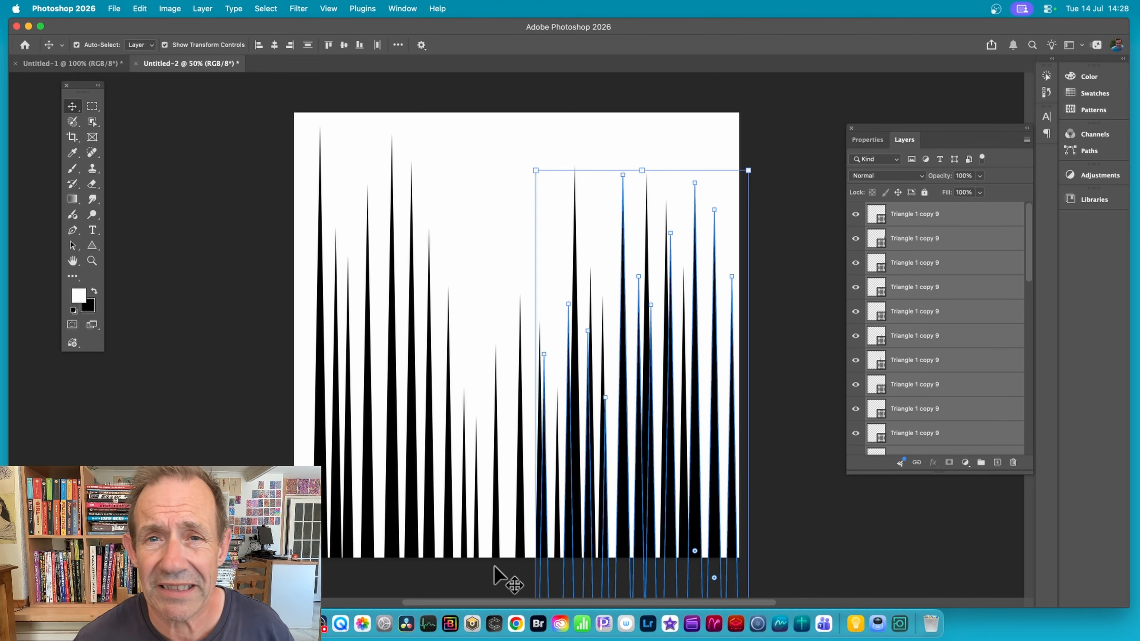
Deselect the triangles and flatten all layers into a single background
click(226, 262)
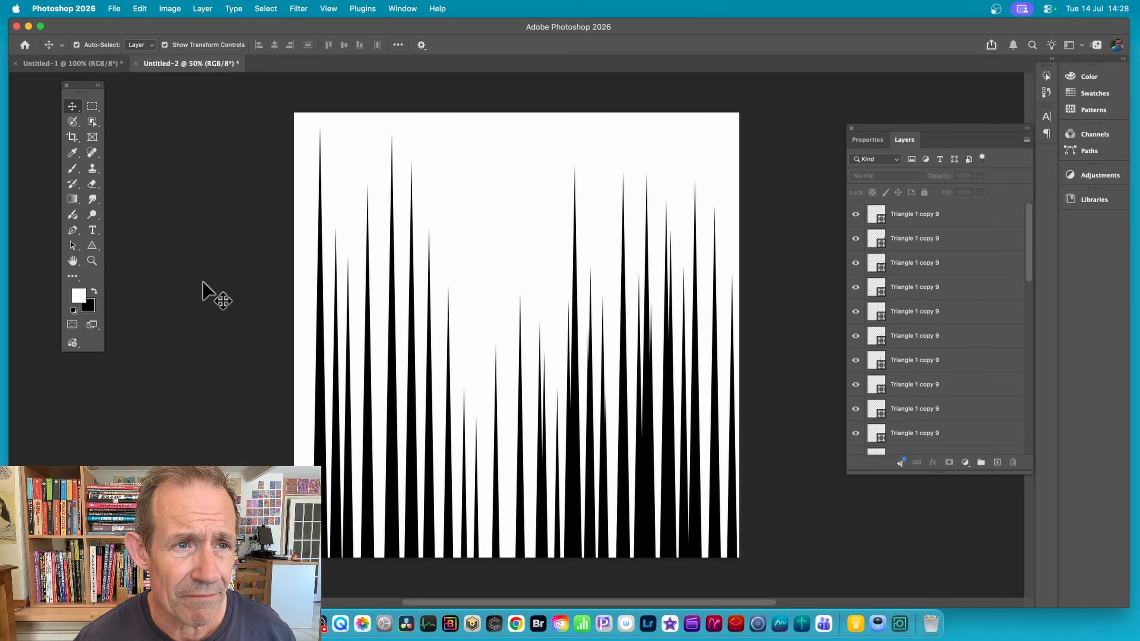
click(201, 9)
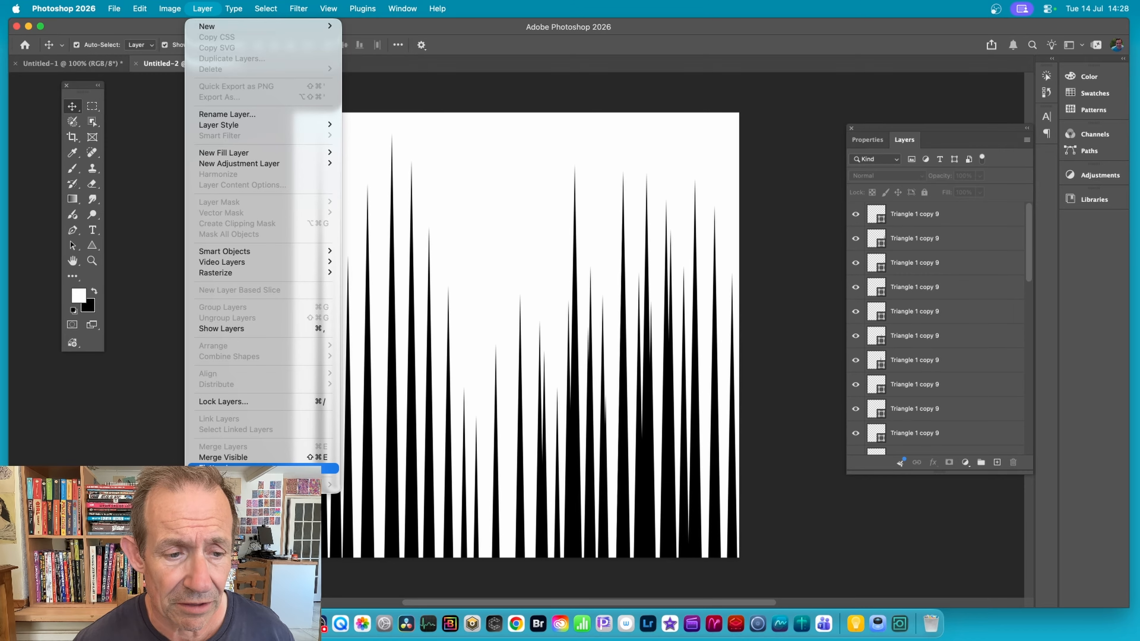
click(277, 468)
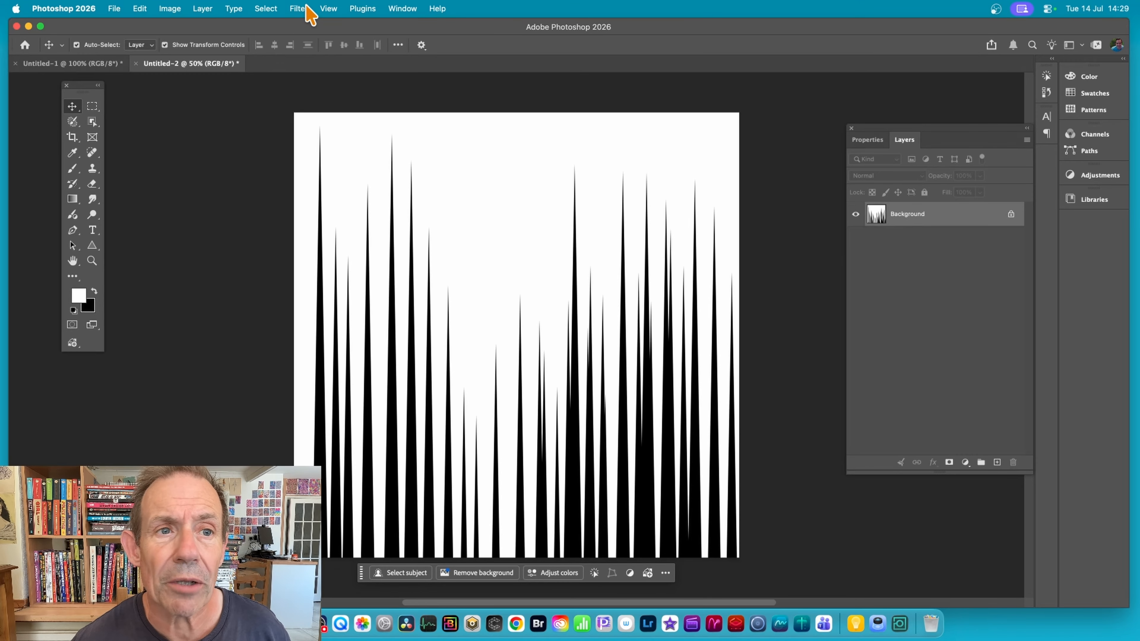
Try the Polar Coordinates filter with Rectangular to Polar on the flattened triangles and undo it
click(297, 8)
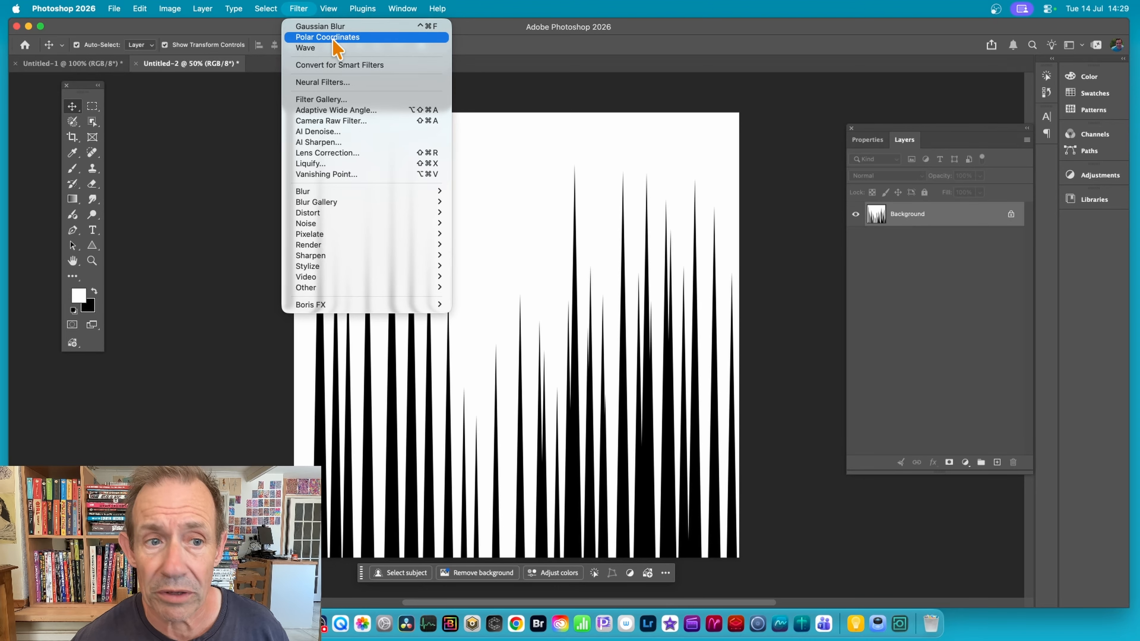
mouse_move(350, 213)
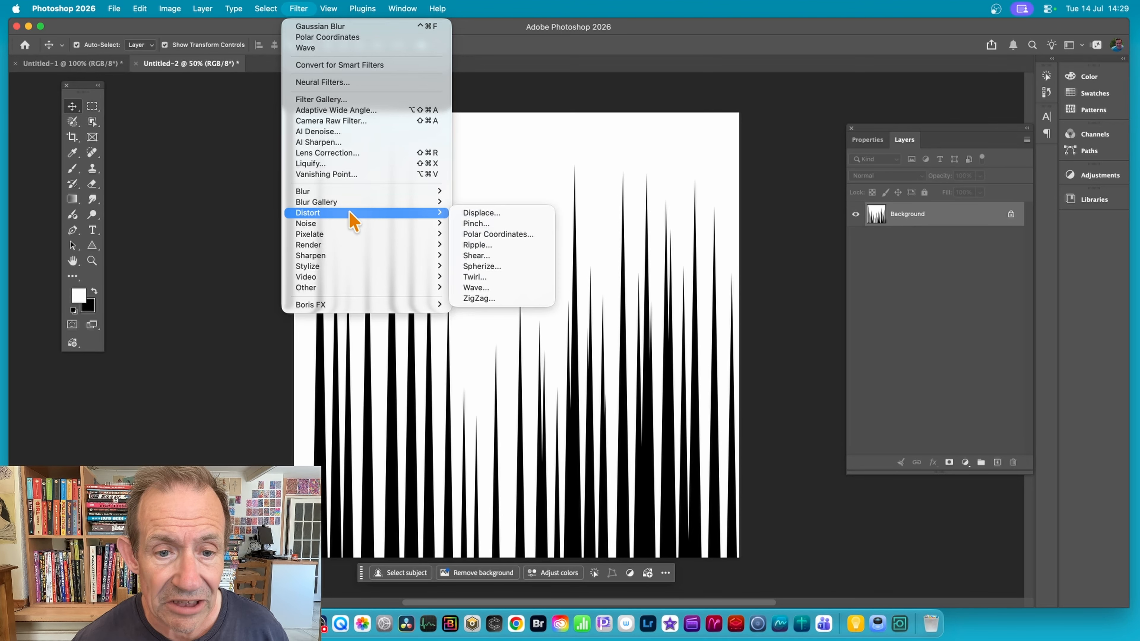
click(529, 234)
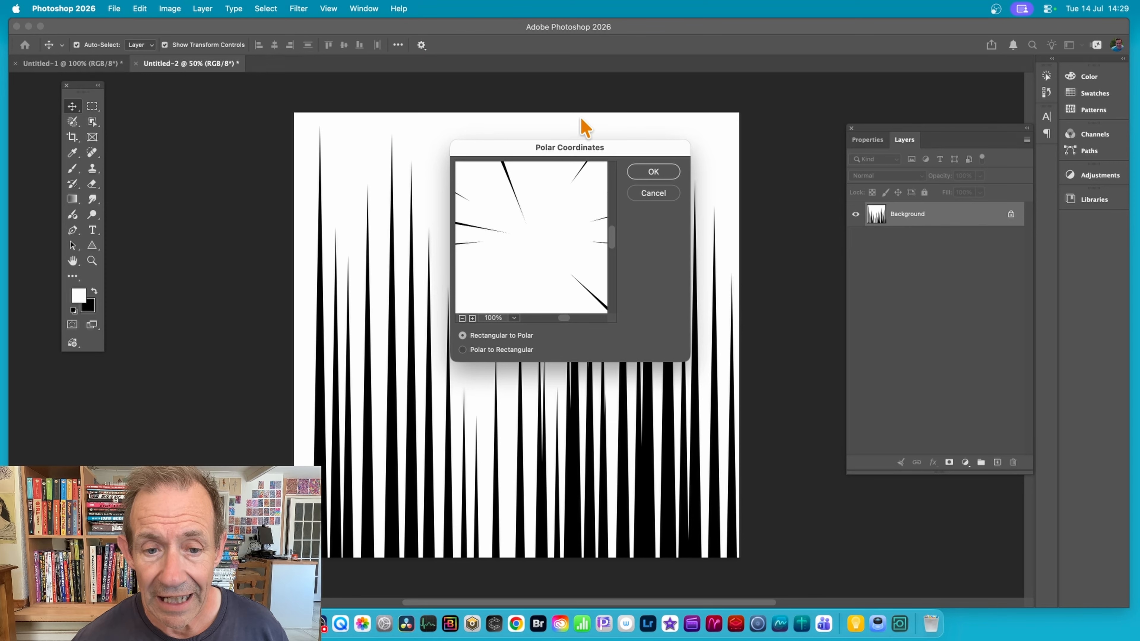
drag(496, 241, 442, 307)
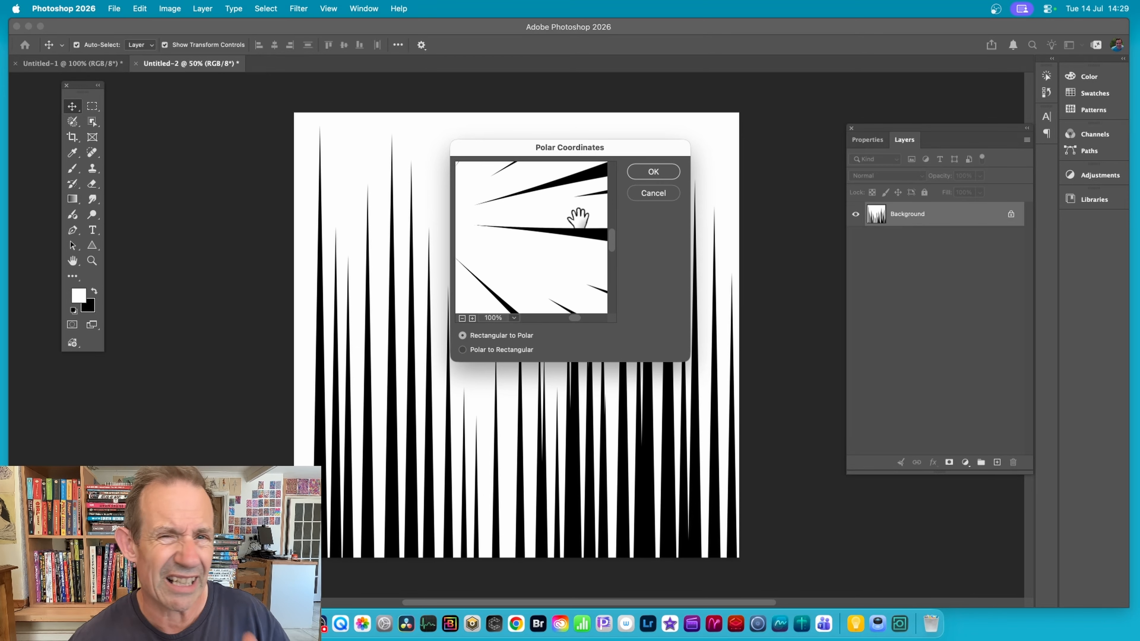
click(669, 172)
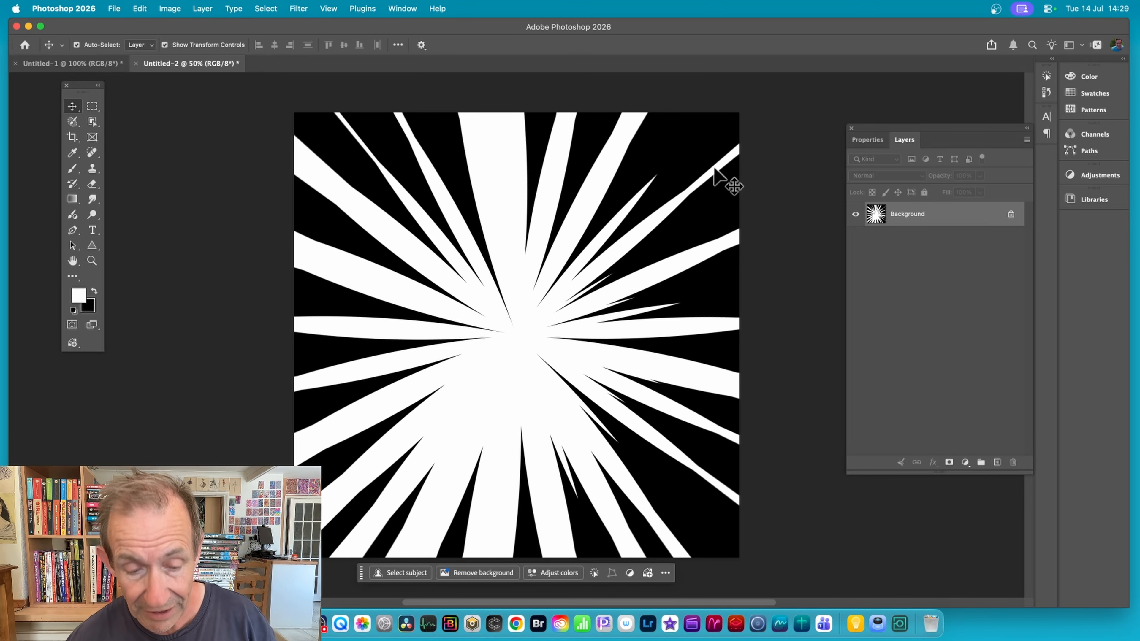
key(super+z)
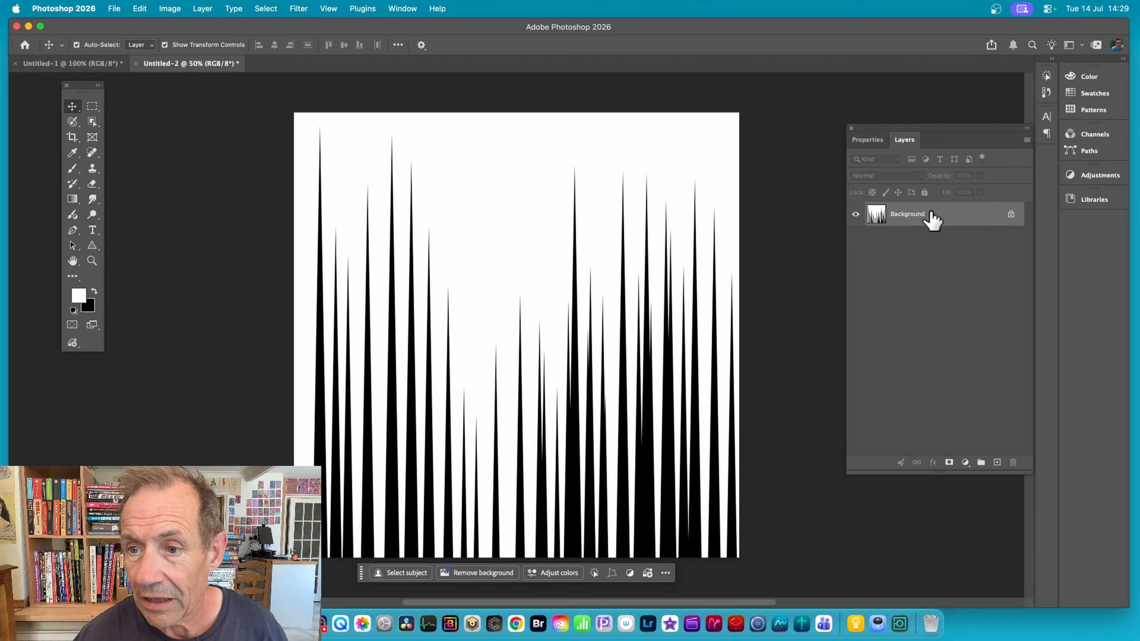
Unlock the background layer and squeeze it horizontally to about 29.33% width against the canvas's left edge
click(1011, 215)
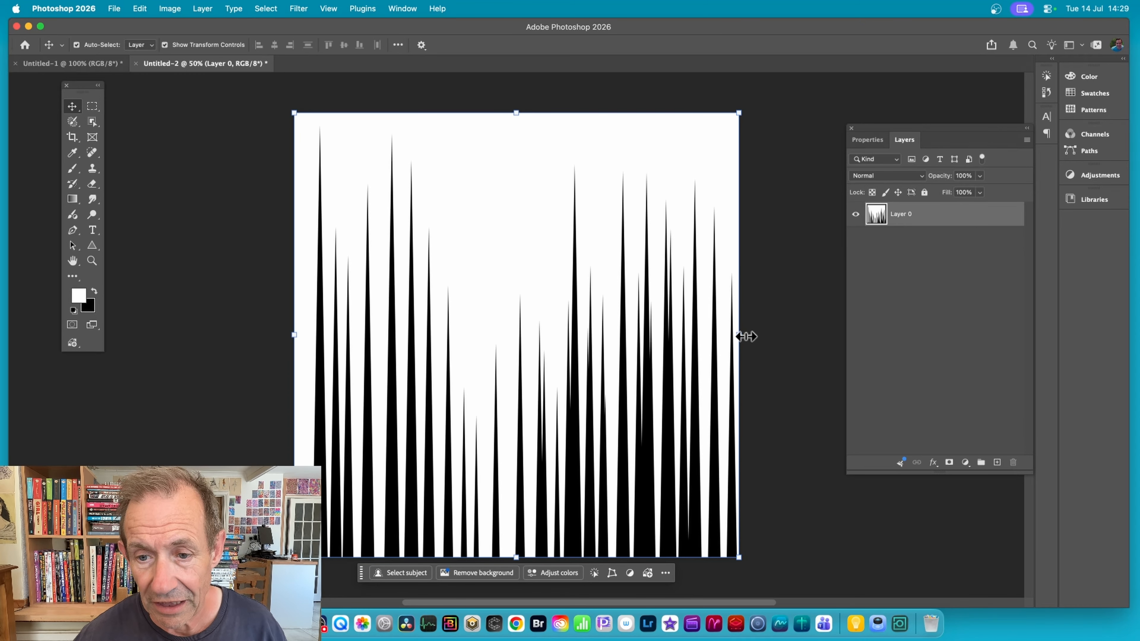
drag(739, 335, 426, 327)
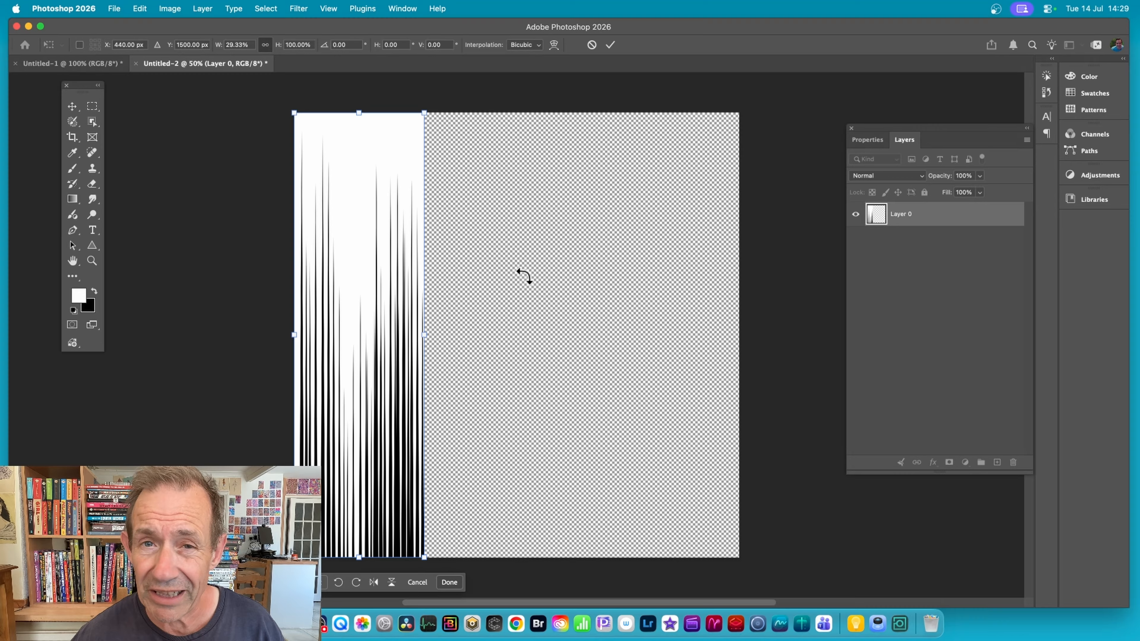
click(611, 46)
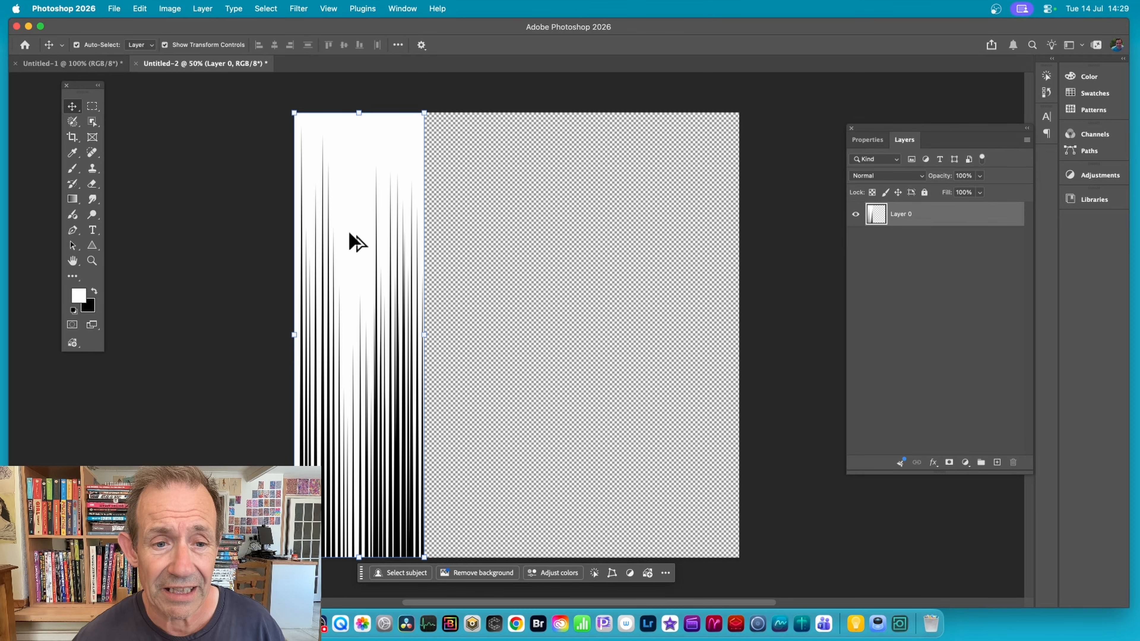
Place two overlapping copies of the squeezed strip to its right and shift the middle one slightly upward
drag(377, 292, 521, 288)
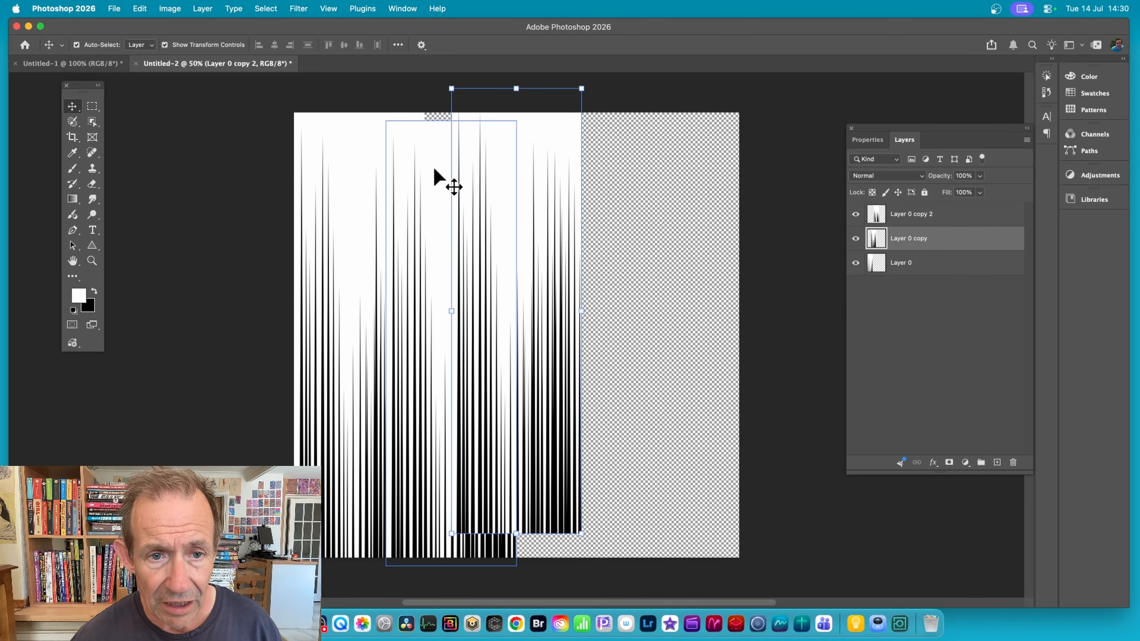
drag(435, 171, 437, 168)
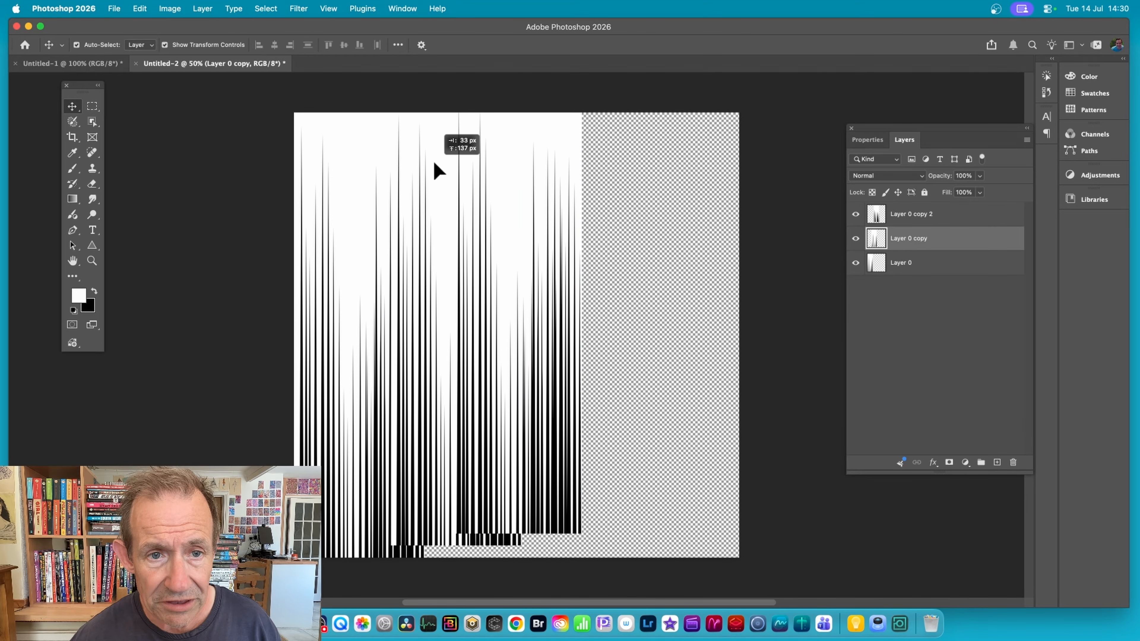
Scale the rightmost strip copy to about 113.20% and the middle copy to about 107.70% so both extend below the canvas
click(550, 288)
key(super+t)
drag(517, 534, 516, 594)
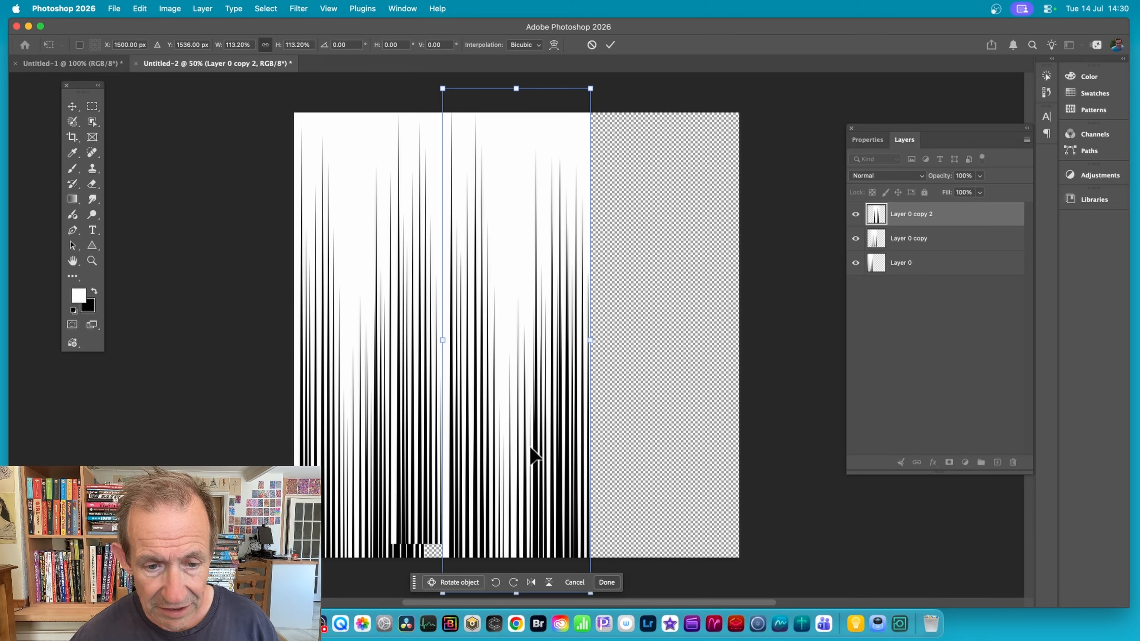
click(921, 246)
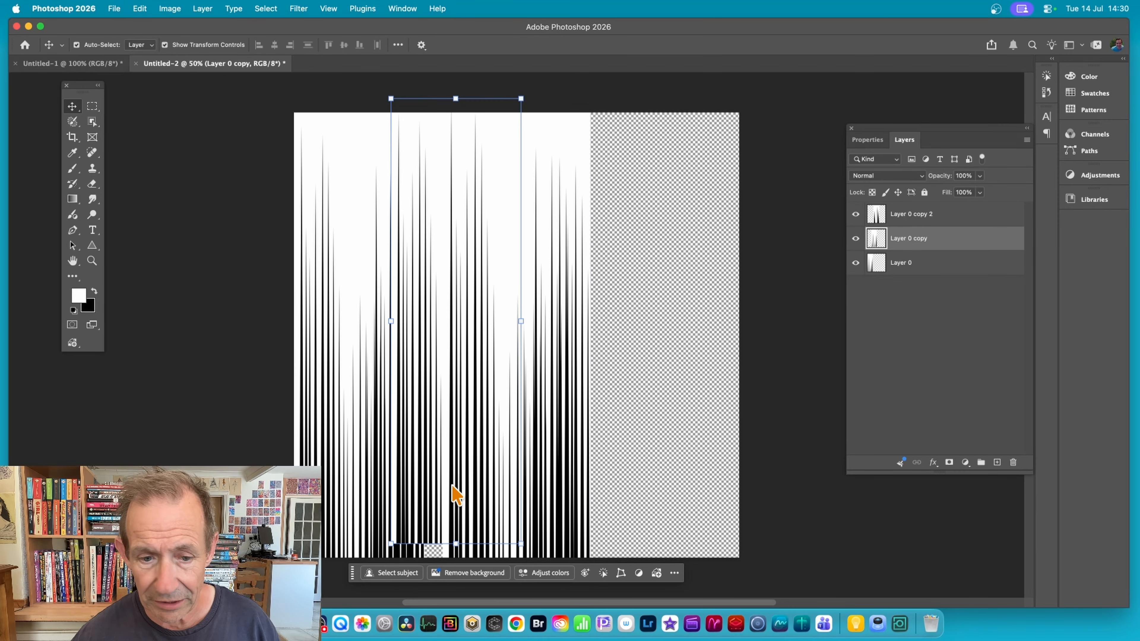
drag(436, 546, 453, 580)
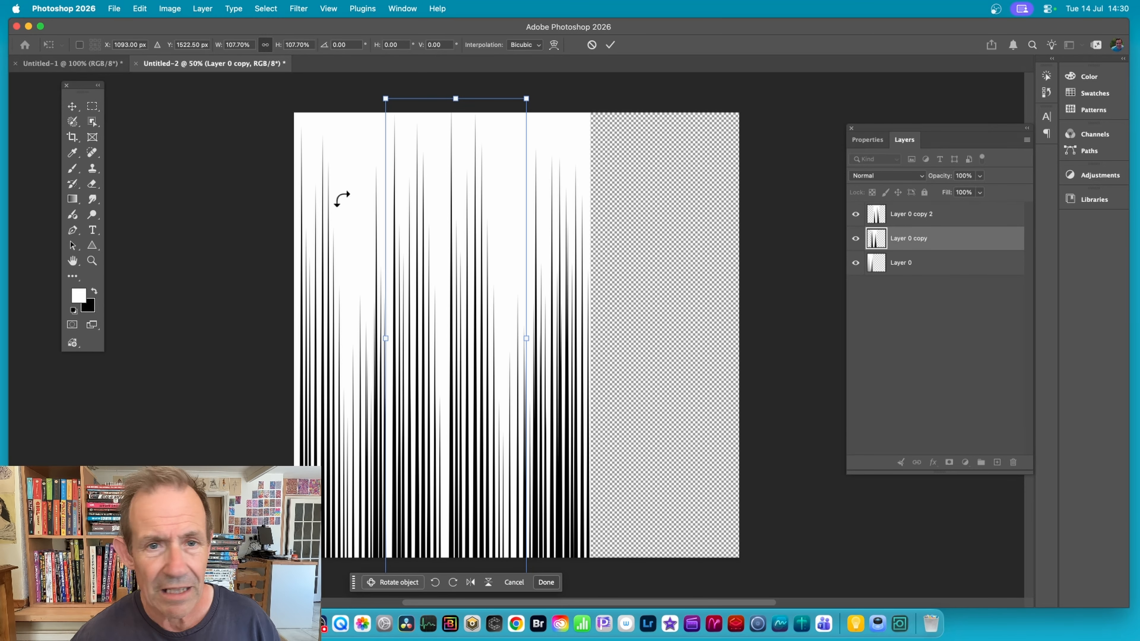
click(611, 45)
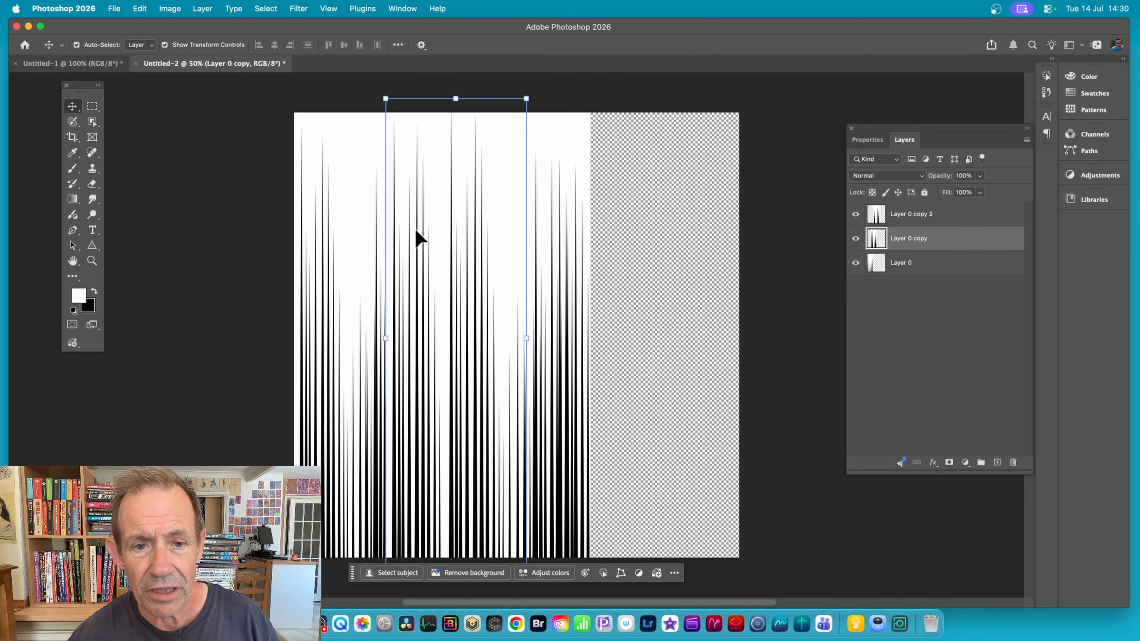
Duplicate the rightmost enlarged strip and place the copy over the canvas's right edge
click(447, 283)
drag(453, 308, 634, 311)
drag(696, 337, 696, 337)
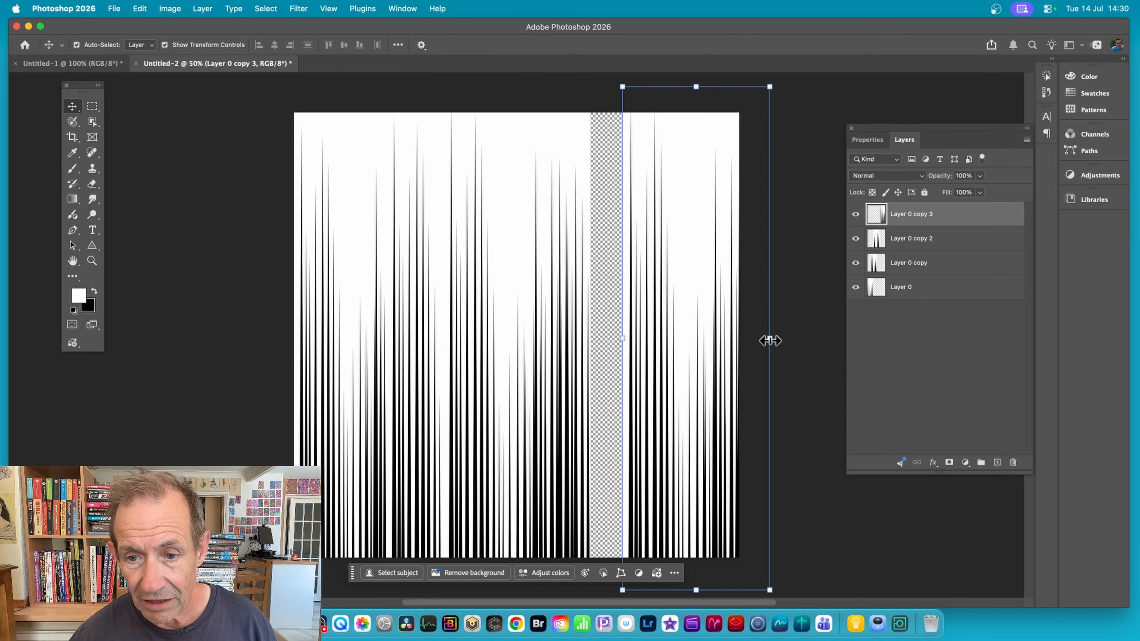
Squeeze the rightmost strip copy to about 45.08% width against its neighbour and duplicate it twice rightward to cover the remaining gap
drag(770, 341, 619, 296)
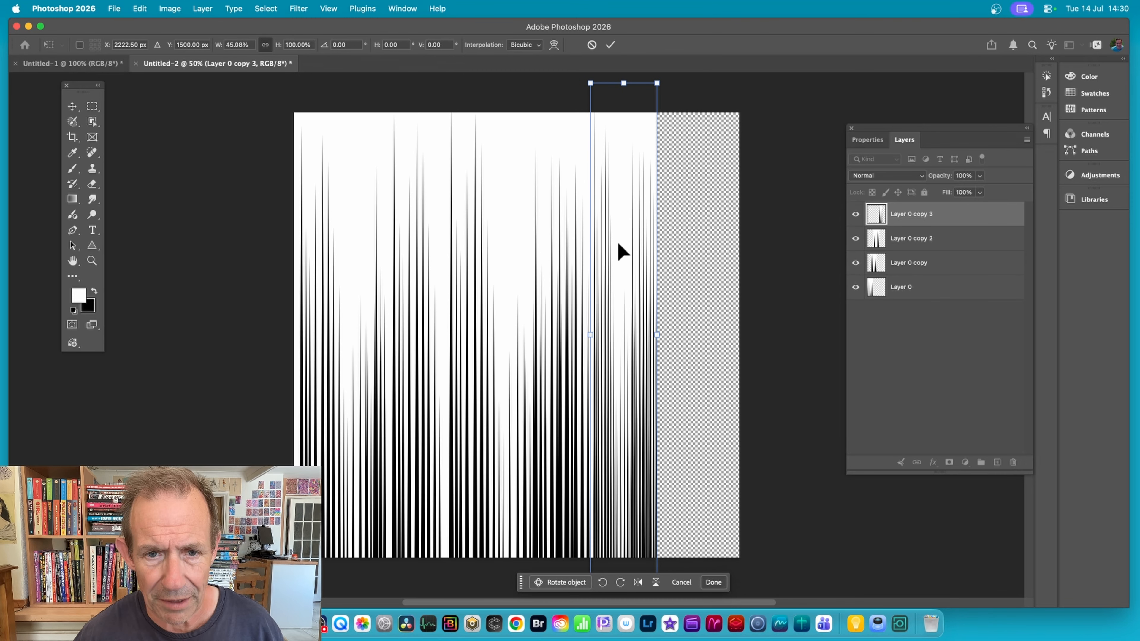
click(610, 45)
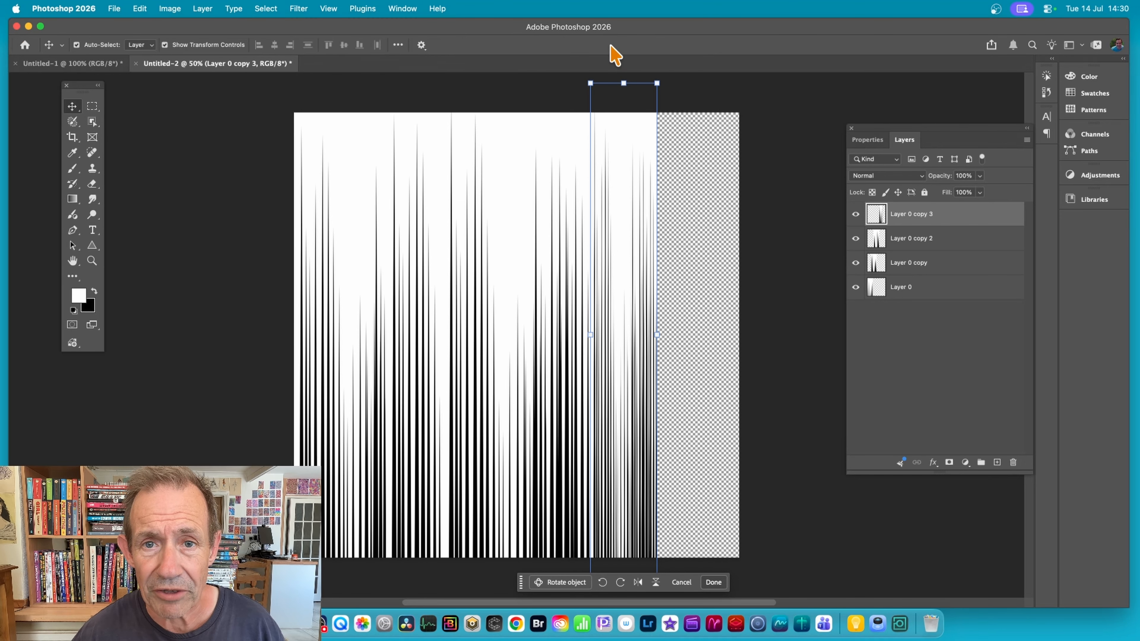
drag(634, 334, 744, 367)
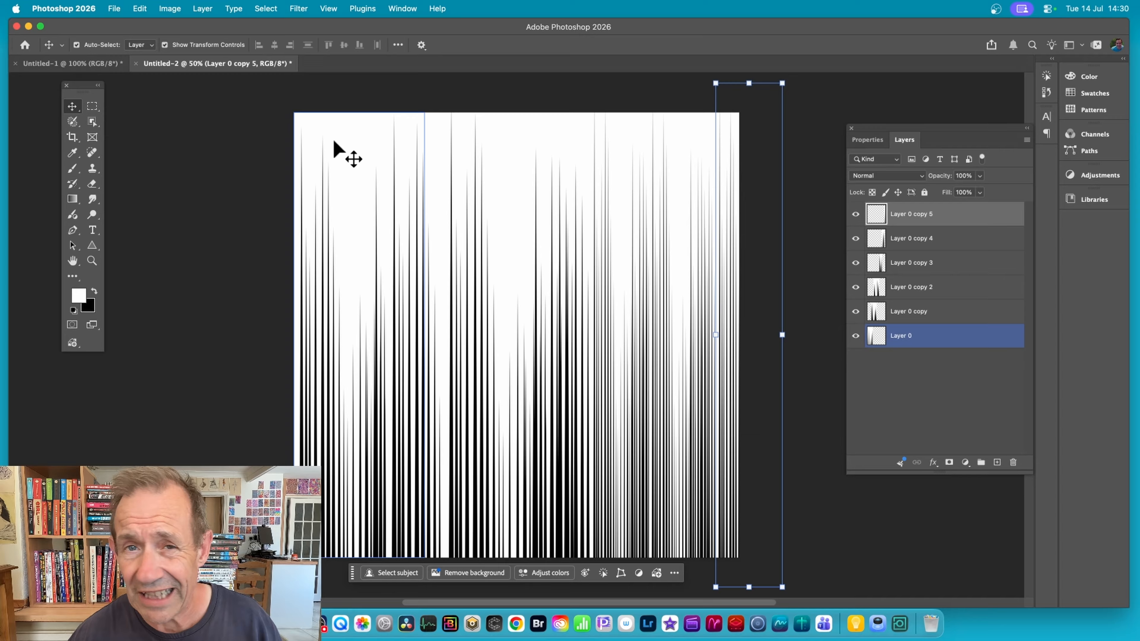
Flatten all the strip layers into one background and apply the Polar Coordinates filter to it
click(197, 6)
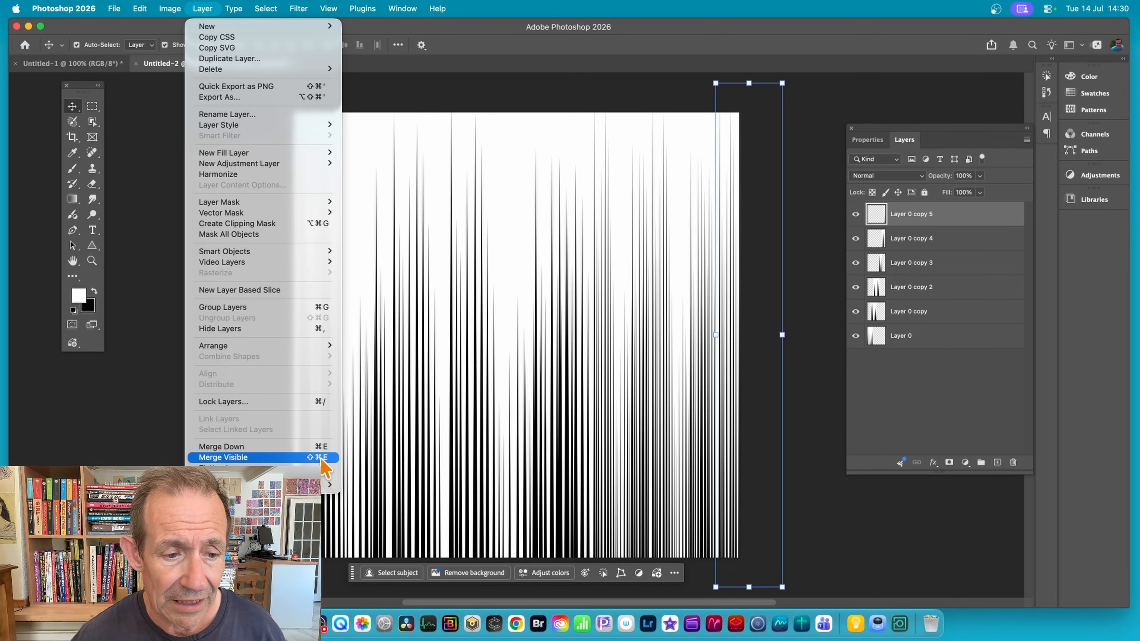
click(215, 468)
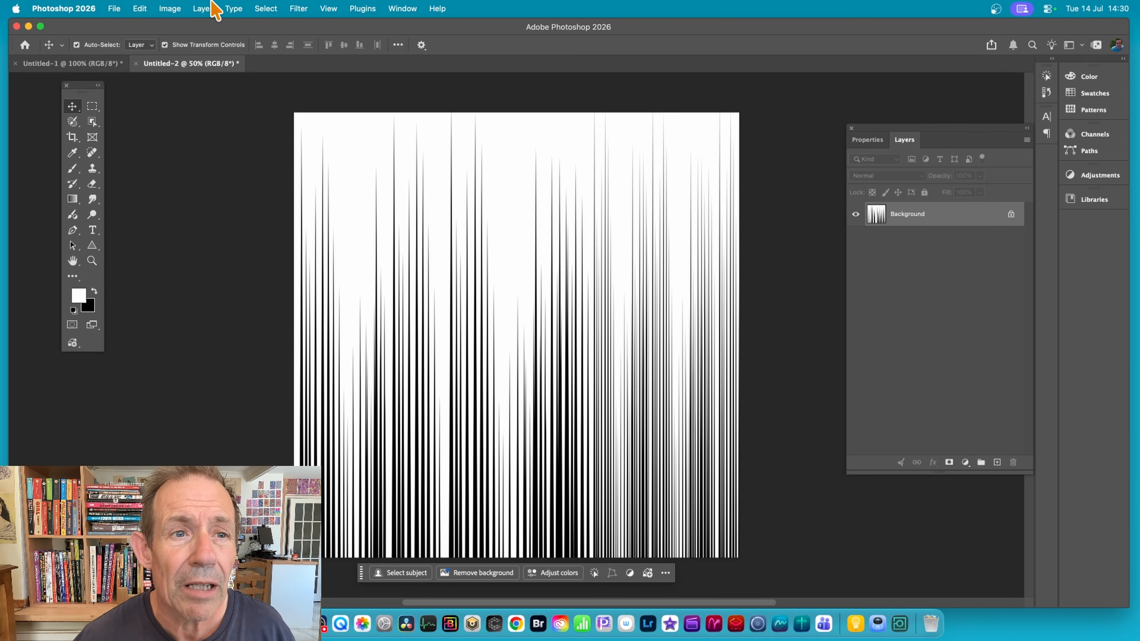
click(296, 9)
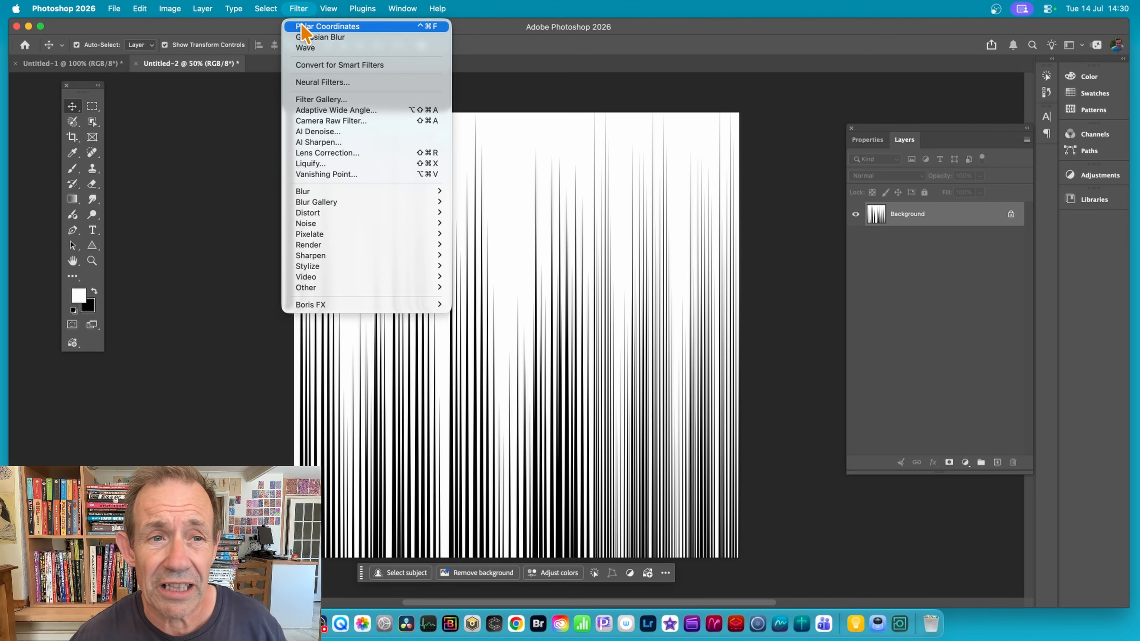
click(346, 27)
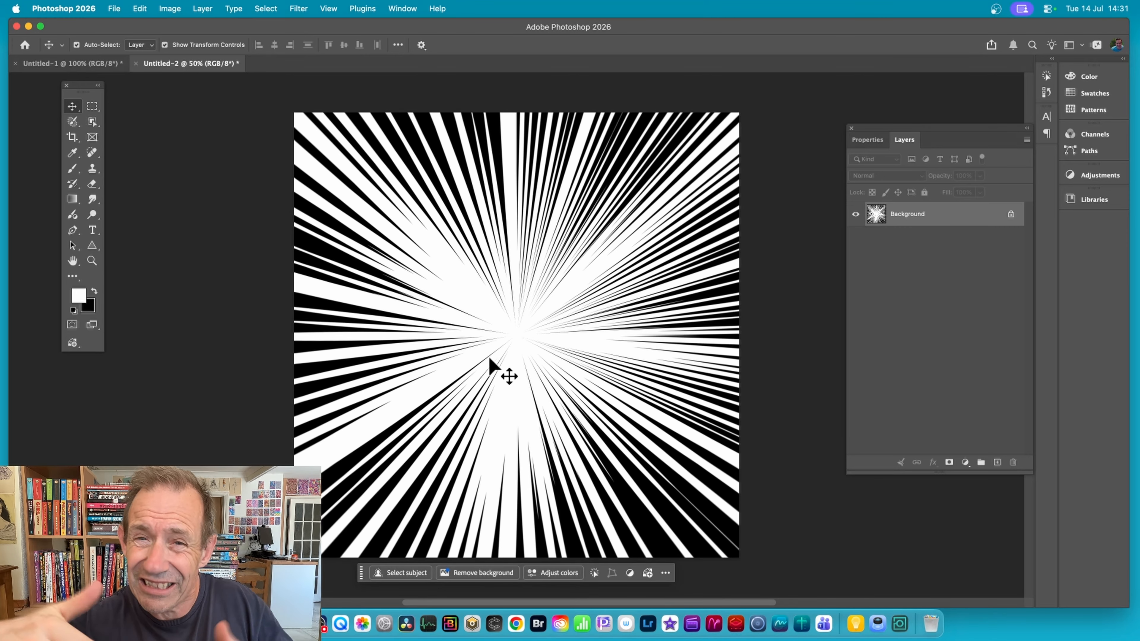
Set up the Ellipse tool with a white fill and a 0 px stroke
click(92, 246)
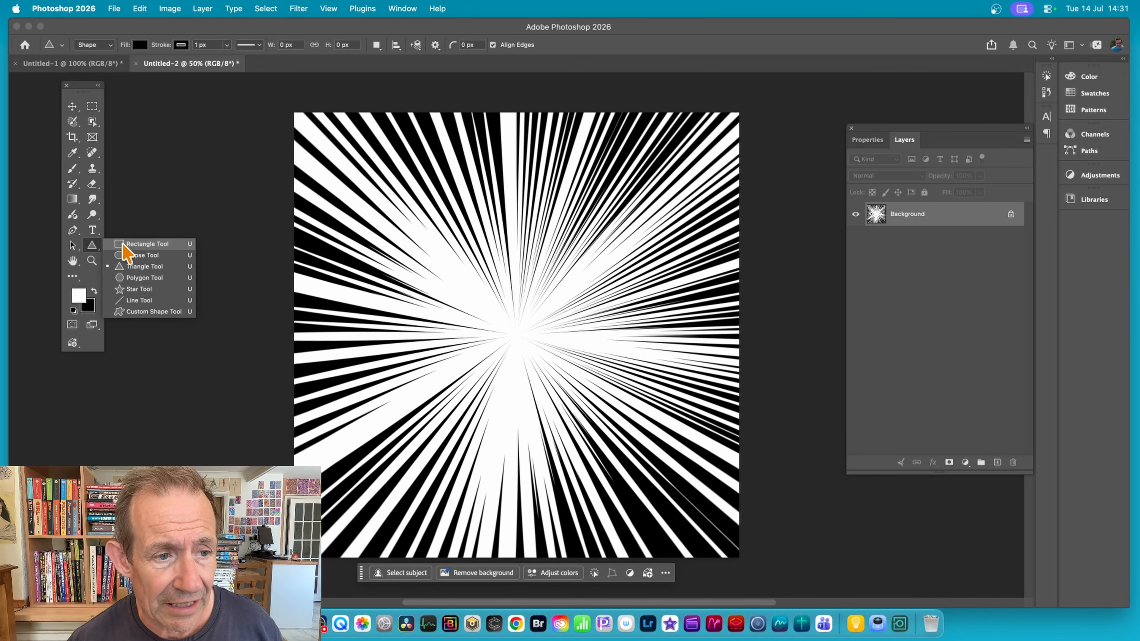
click(164, 256)
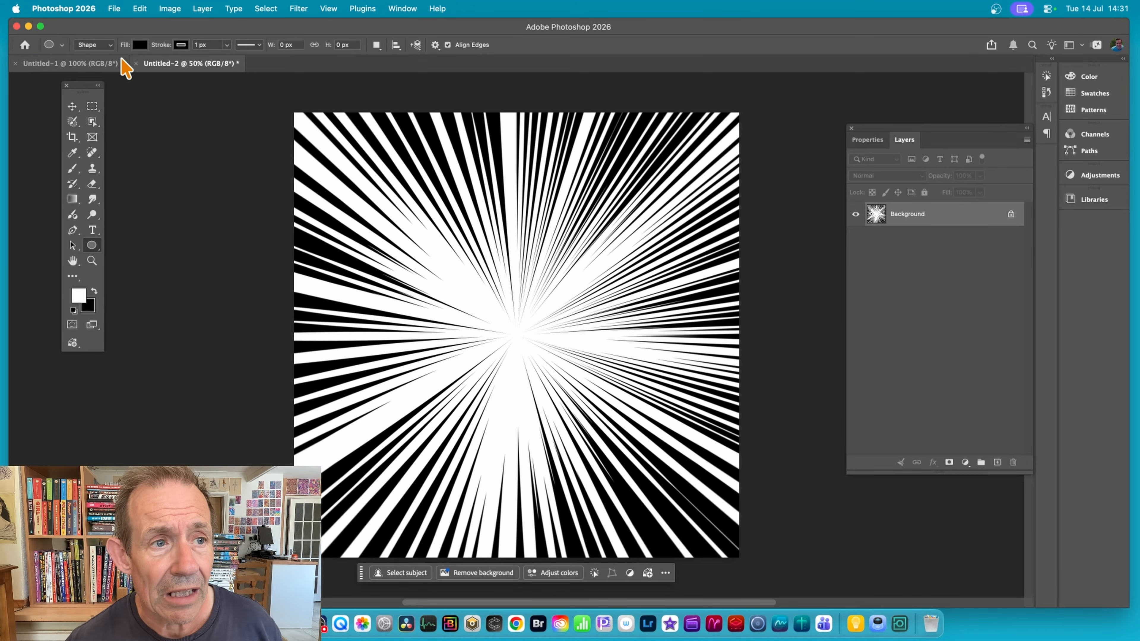
click(140, 45)
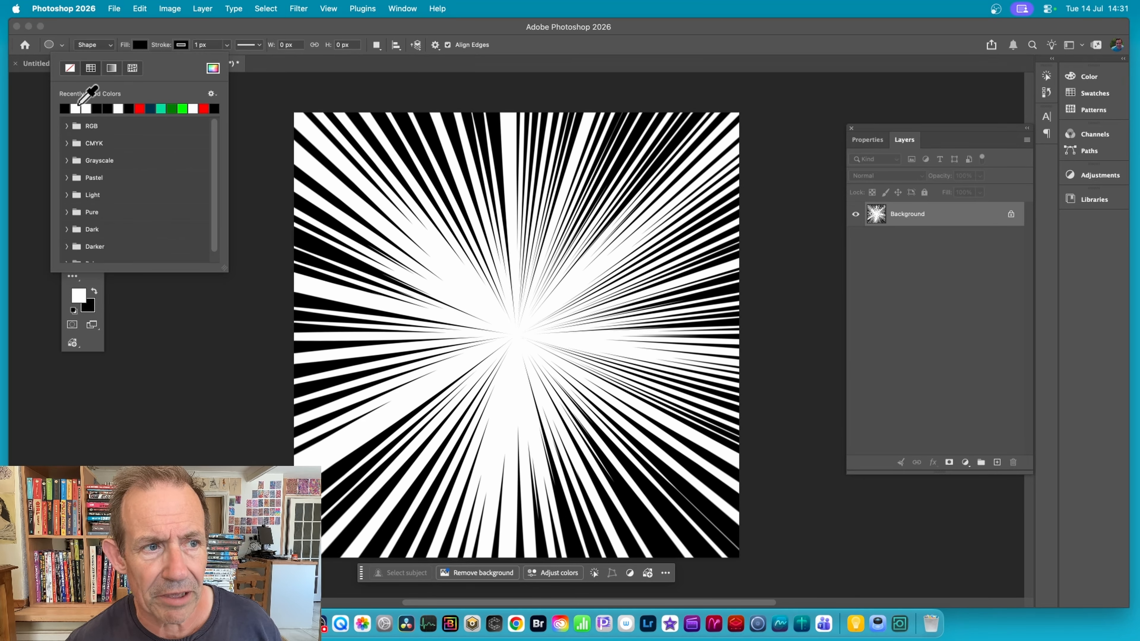
click(75, 108)
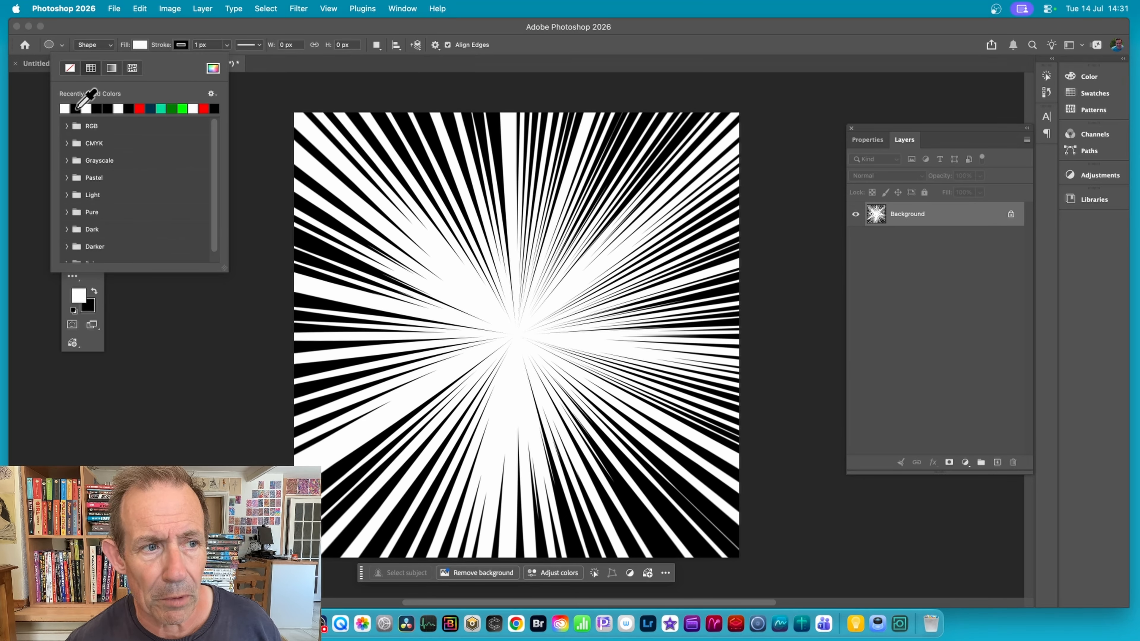
click(175, 31)
click(227, 46)
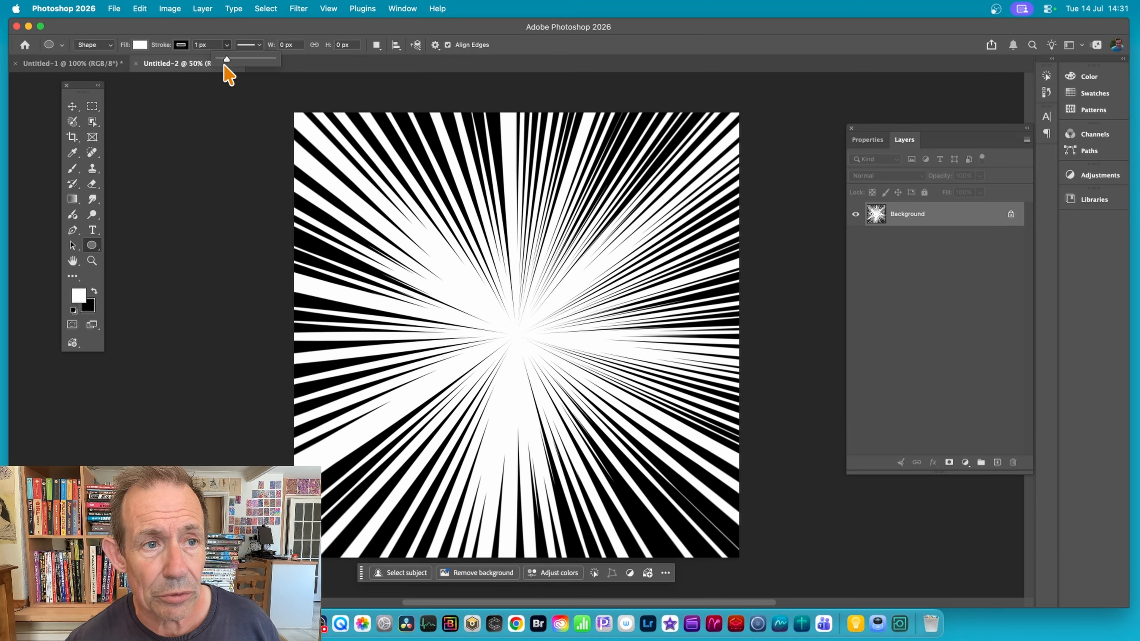
drag(226, 59, 195, 57)
click(217, 31)
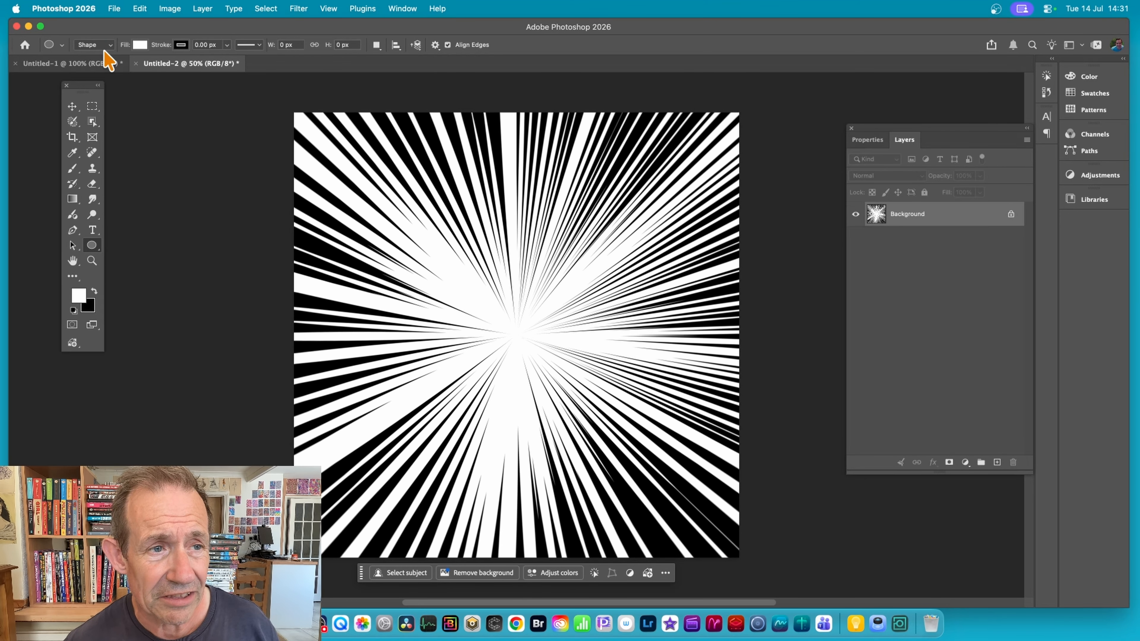
Try painting a white ellipse over the burst's centre in Pixels mode, and undo it
click(93, 45)
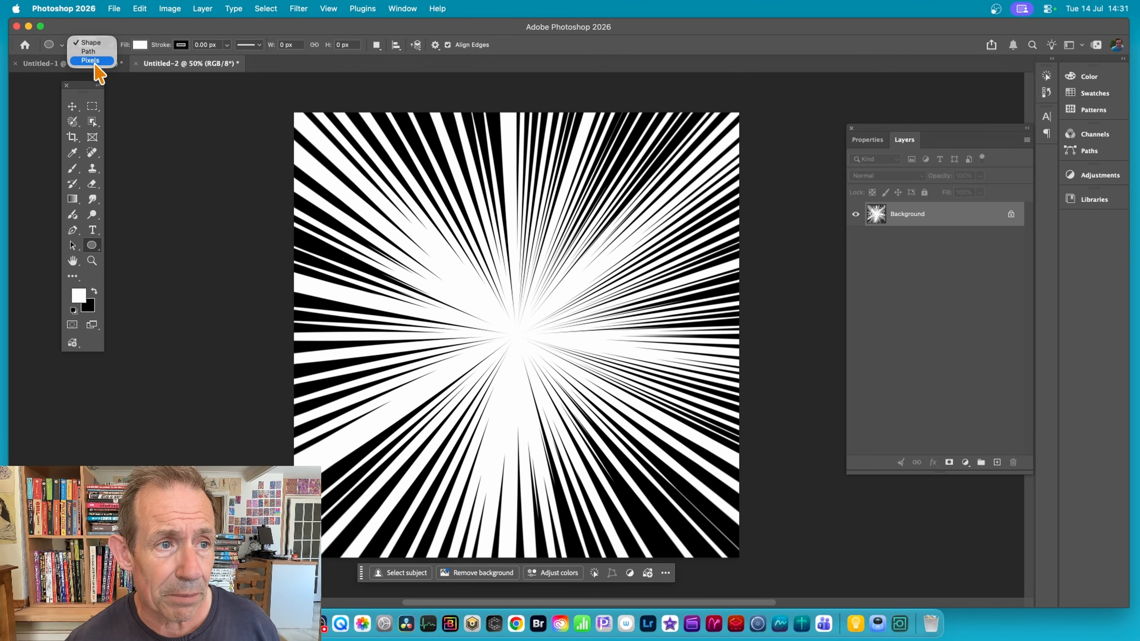
click(91, 61)
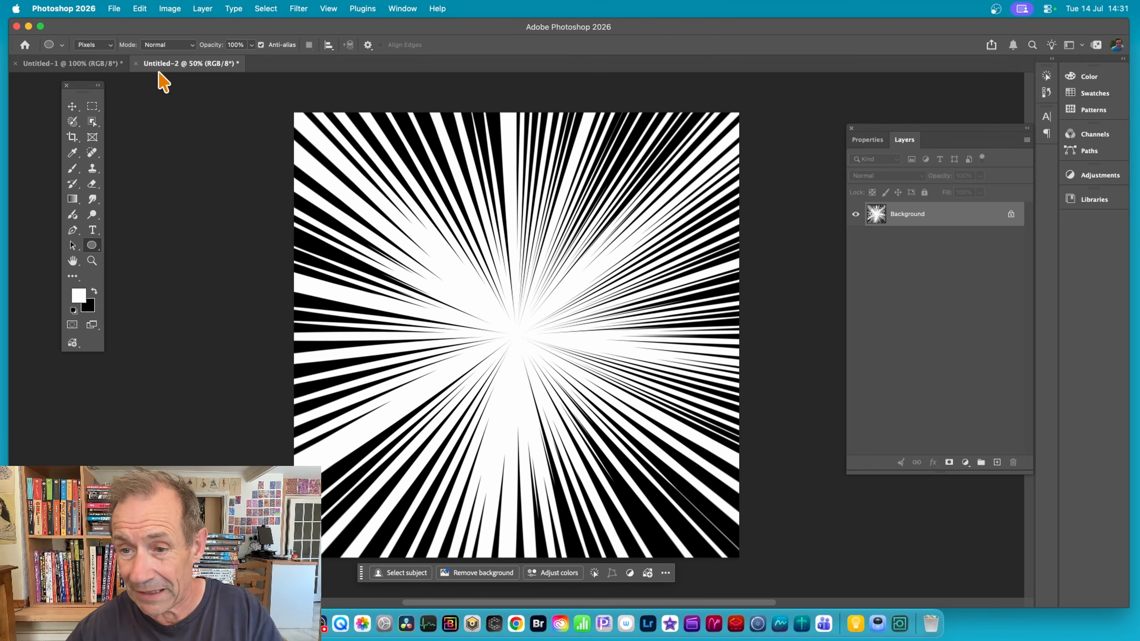
drag(417, 229, 607, 424)
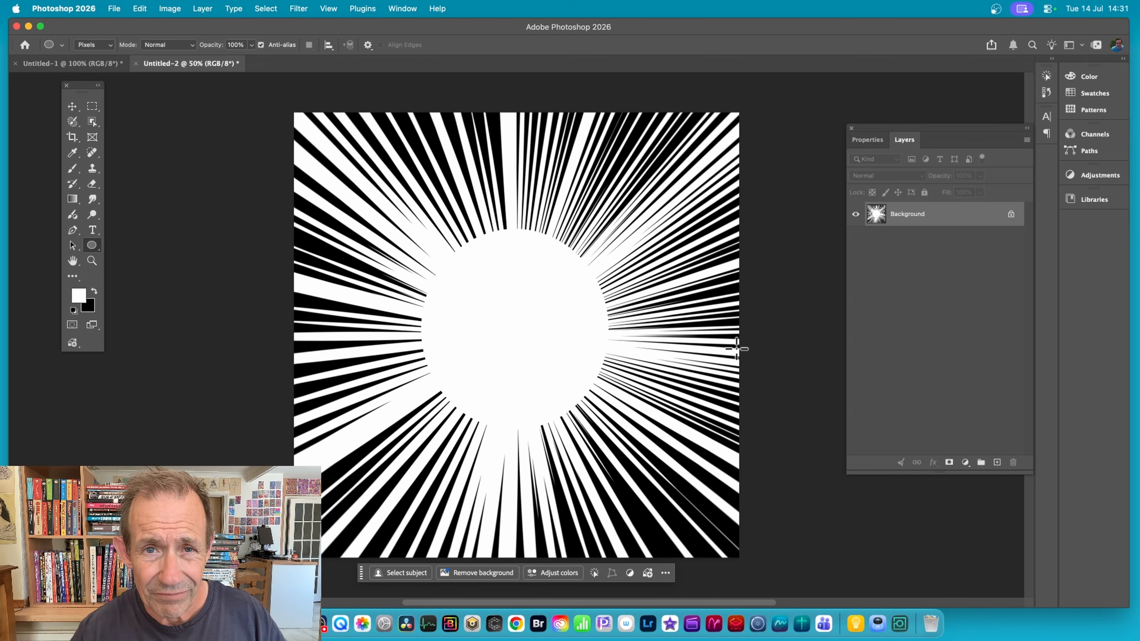
key(super+z)
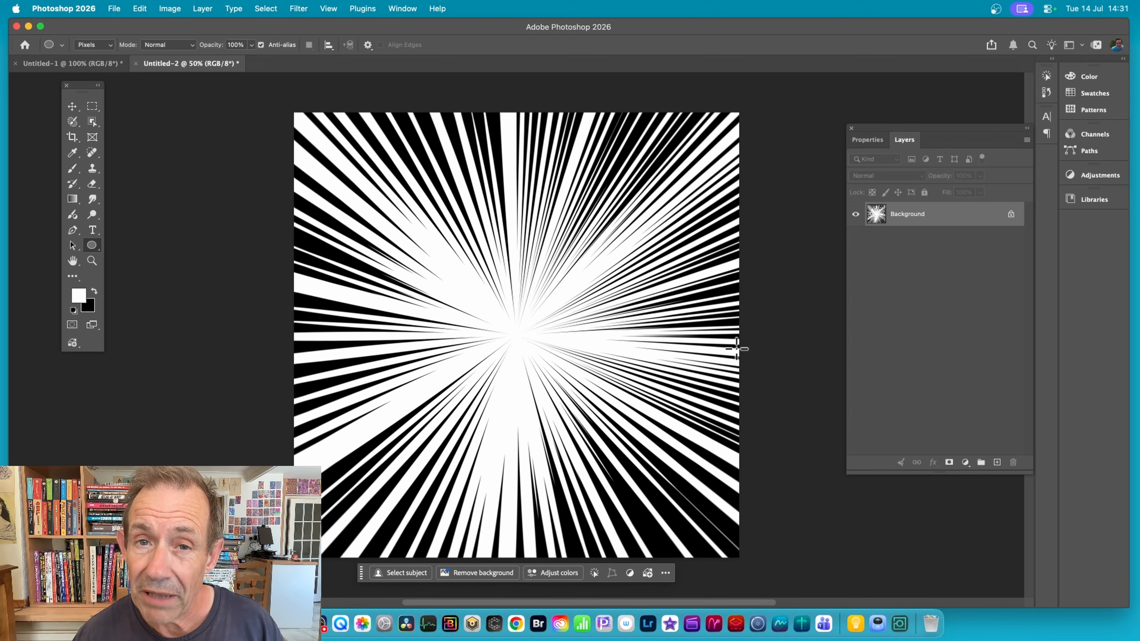
Draw a white ellipse about 1192 by 1269 px over the burst's centre in Shape mode
click(94, 44)
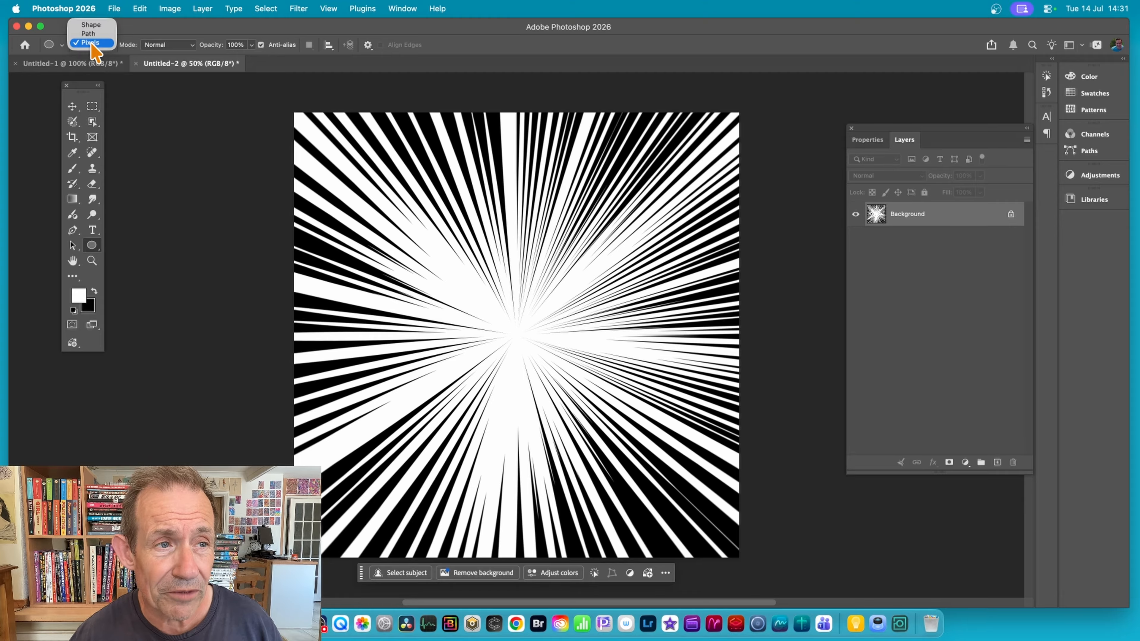
click(90, 26)
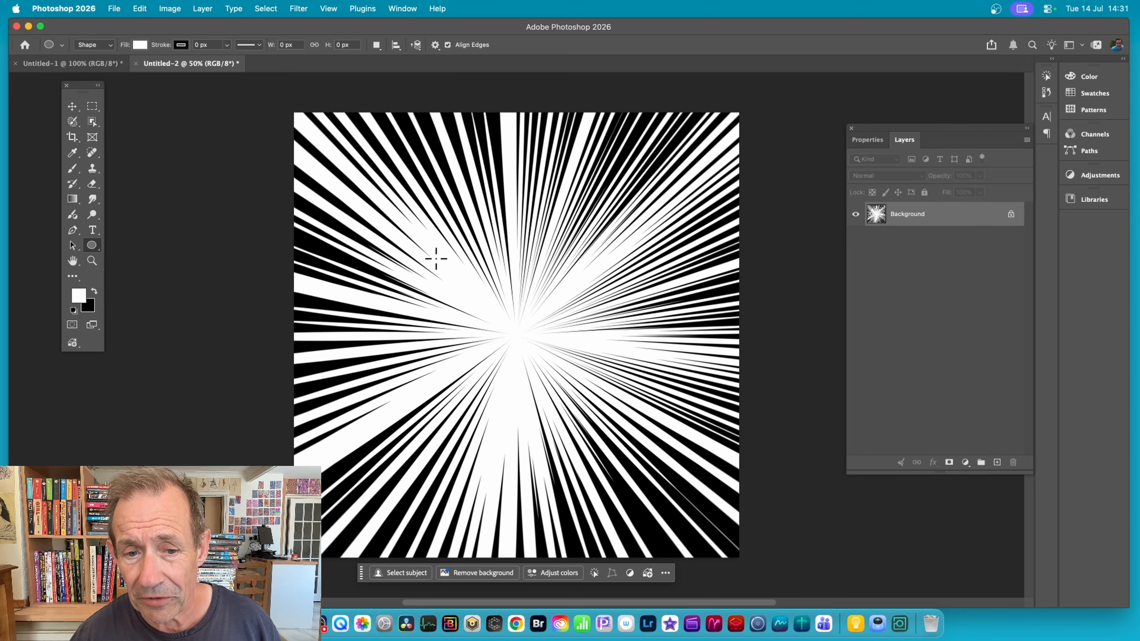
drag(430, 243, 607, 430)
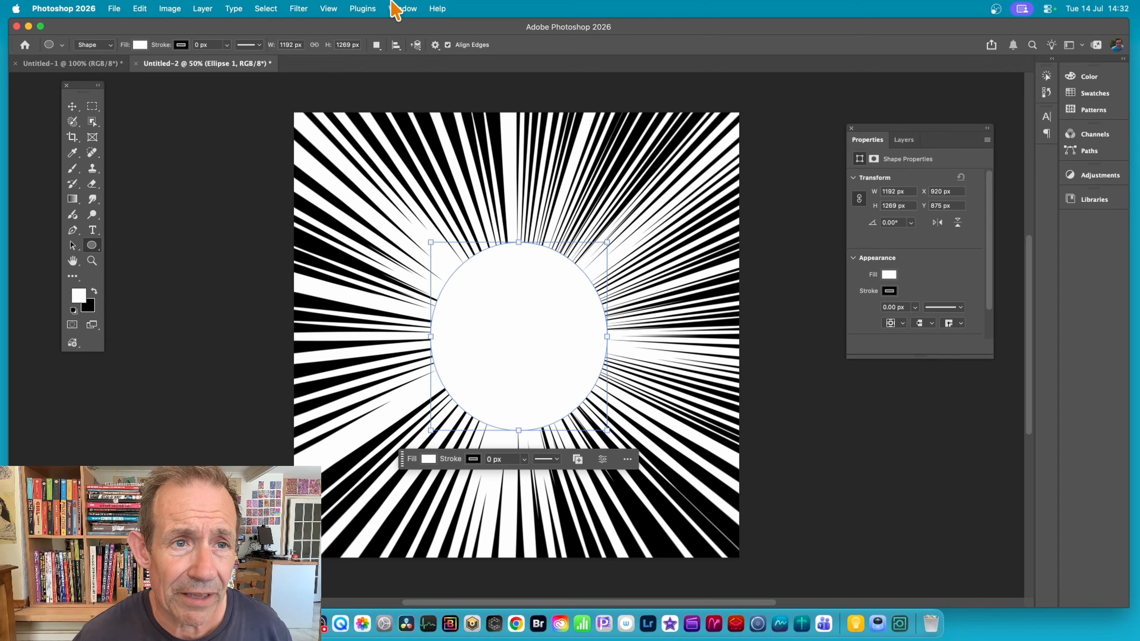
Convert the white ellipse to a smart object and soften it with a Gaussian Blur of 30.3 pixels radius
click(298, 9)
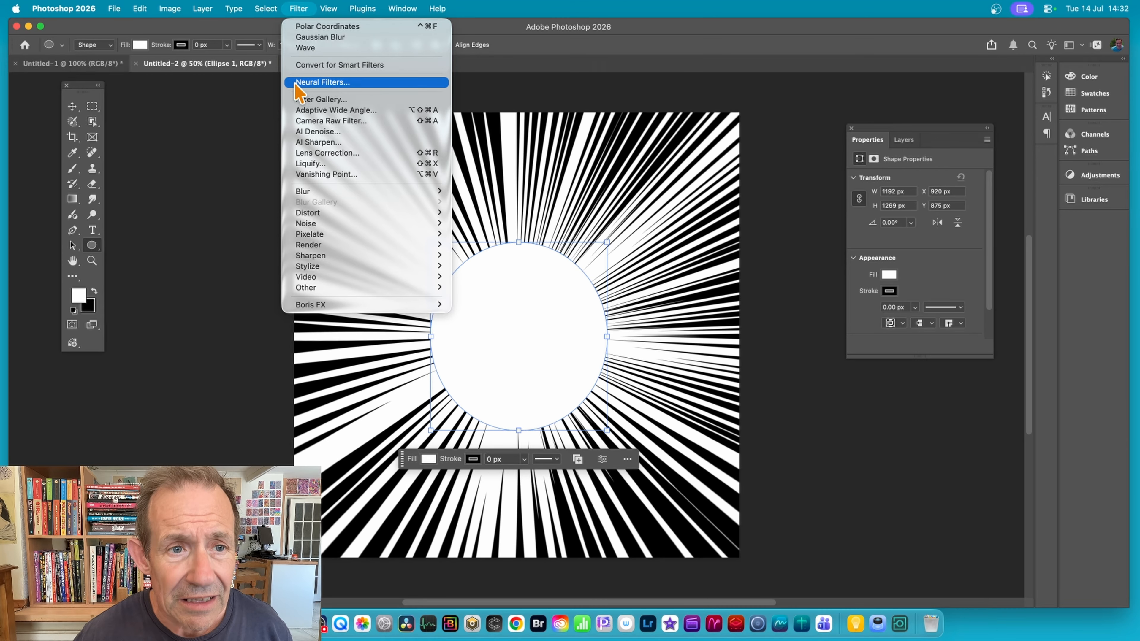
mouse_move(304, 193)
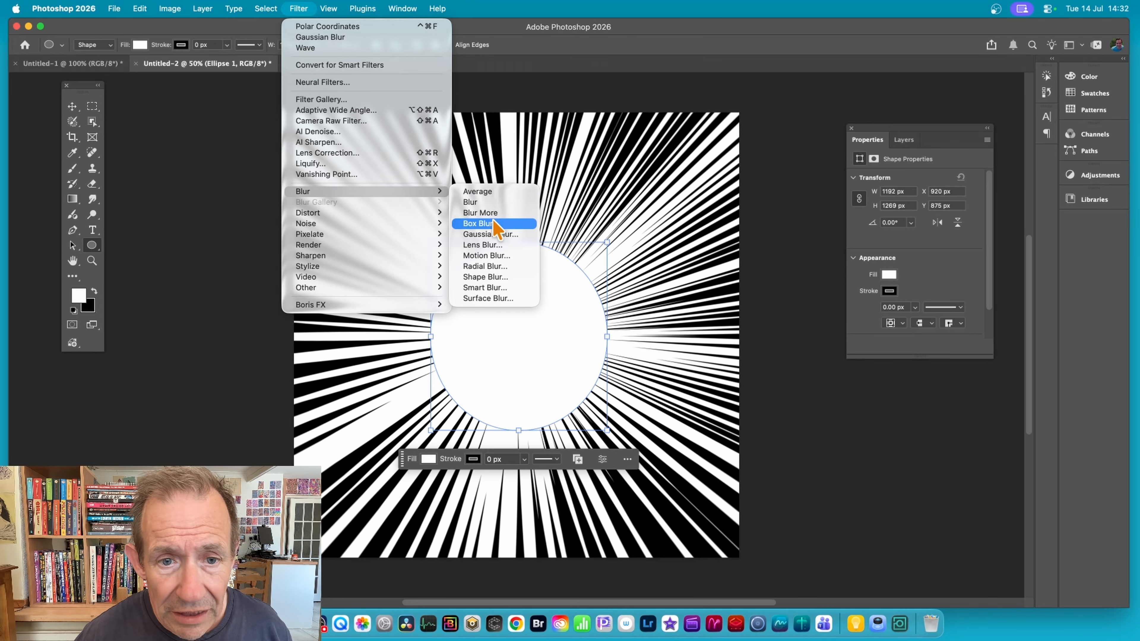
click(494, 236)
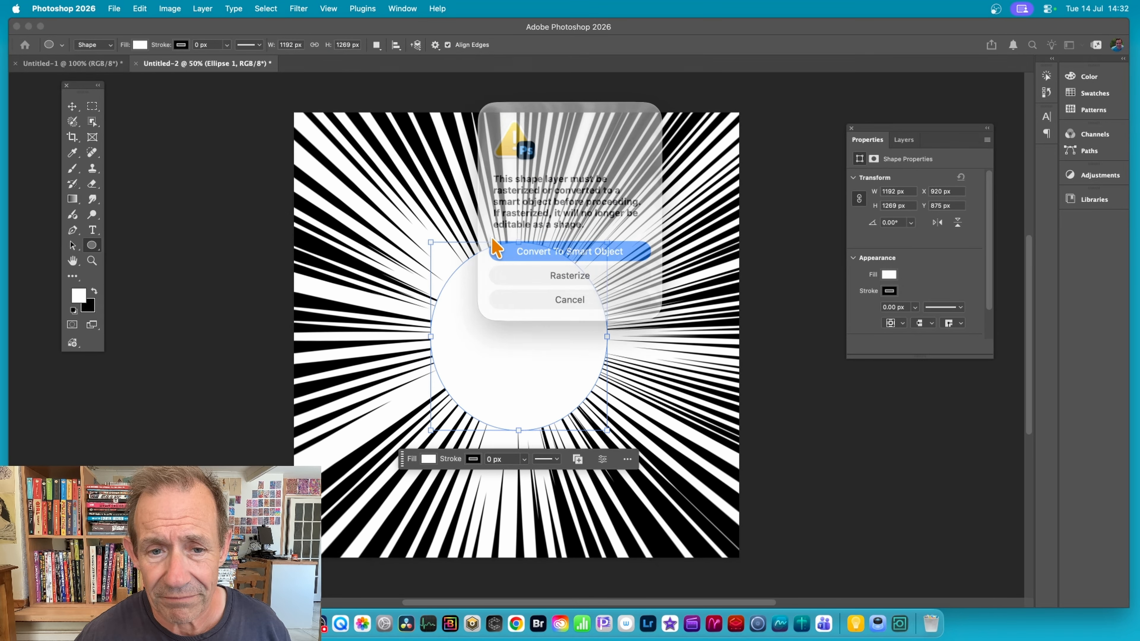
click(572, 247)
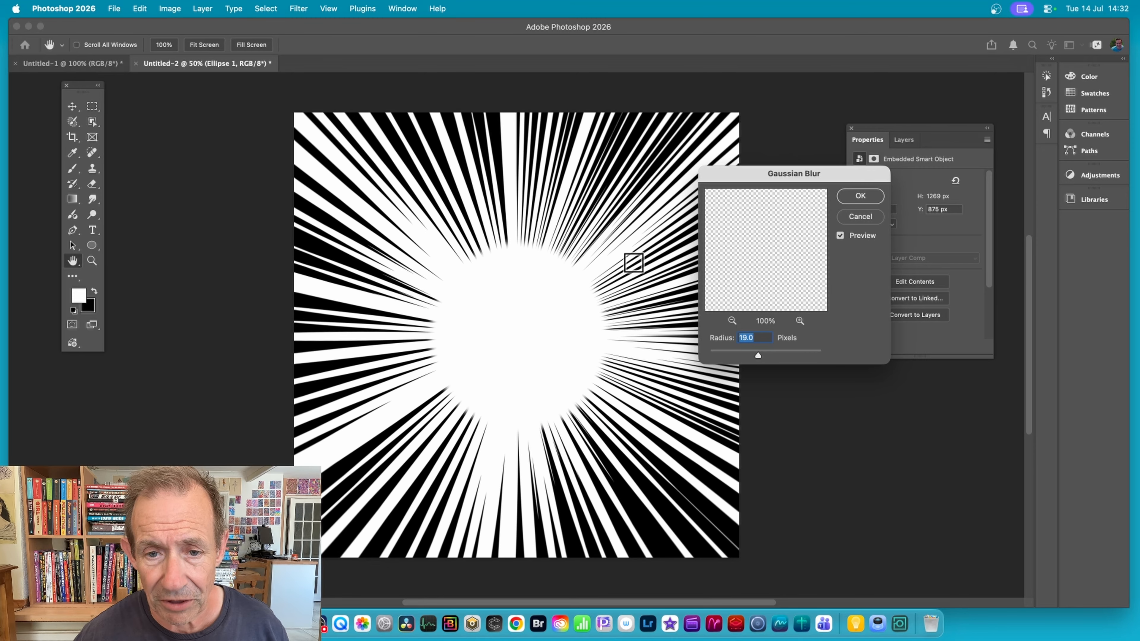
drag(776, 355, 763, 356)
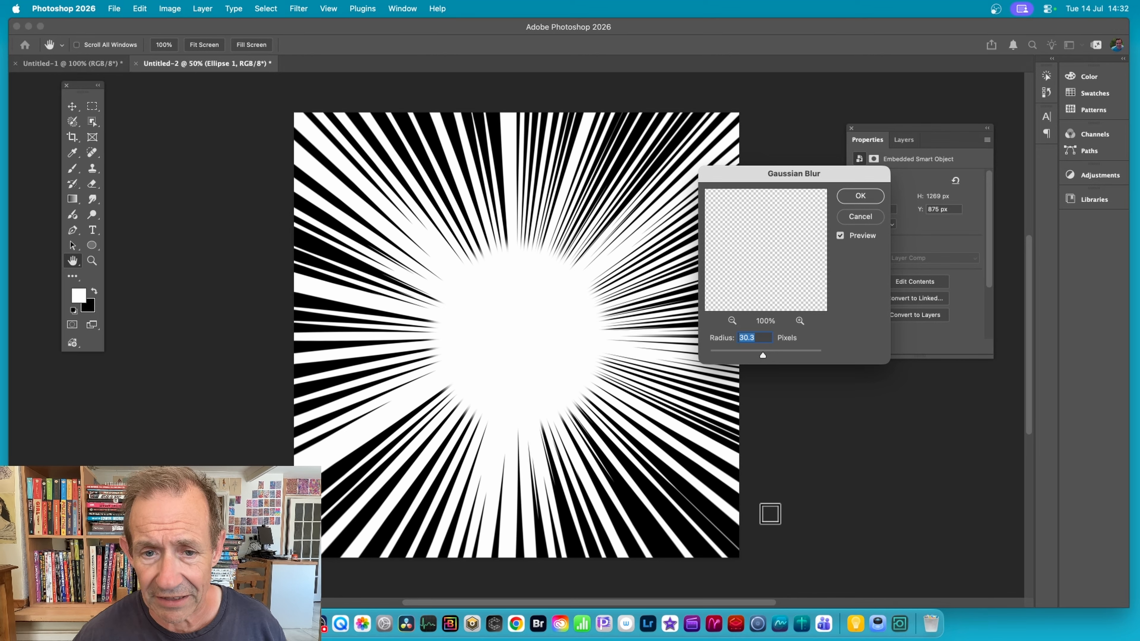
click(875, 197)
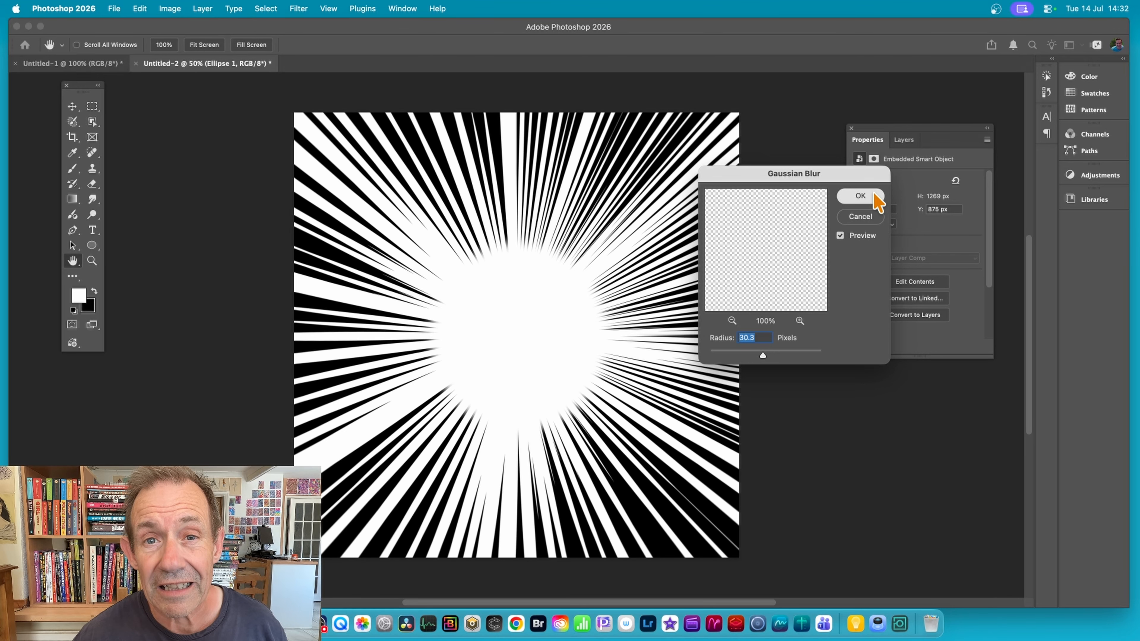